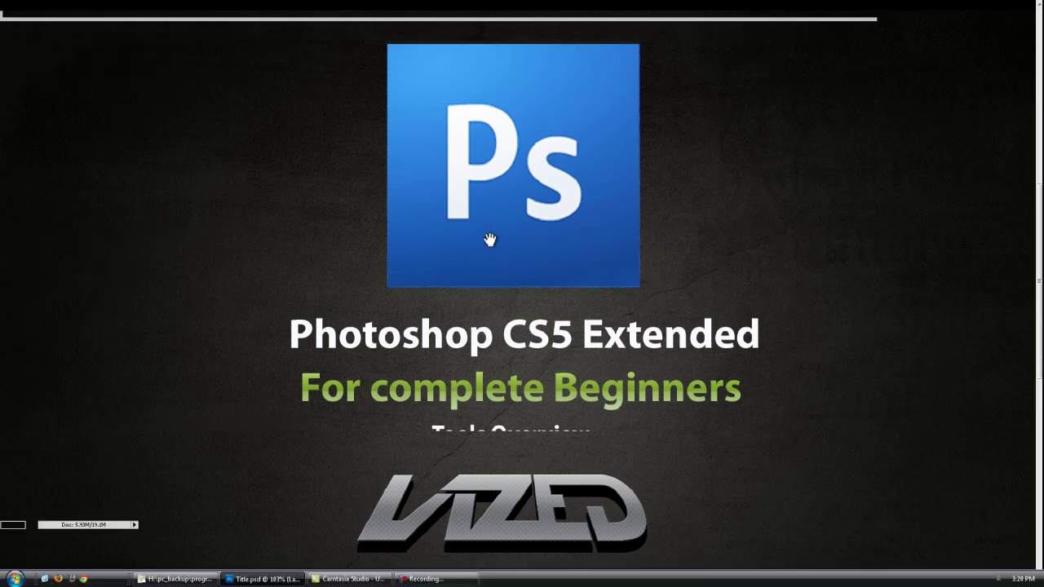
key(f)
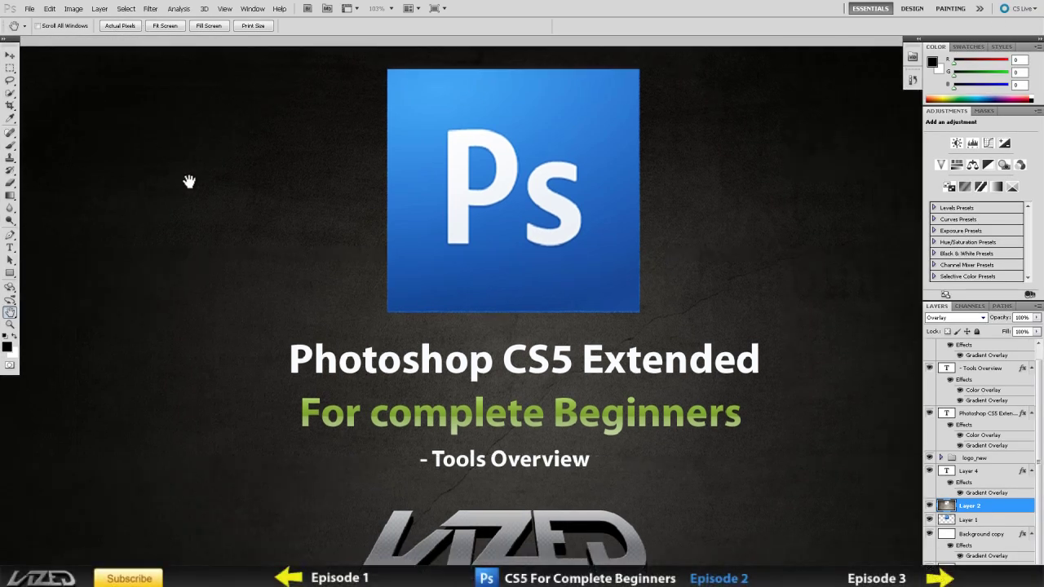
Create a white International Paper A4 document (210 × 297 mm) at 150 pixels/inch
click(29, 8)
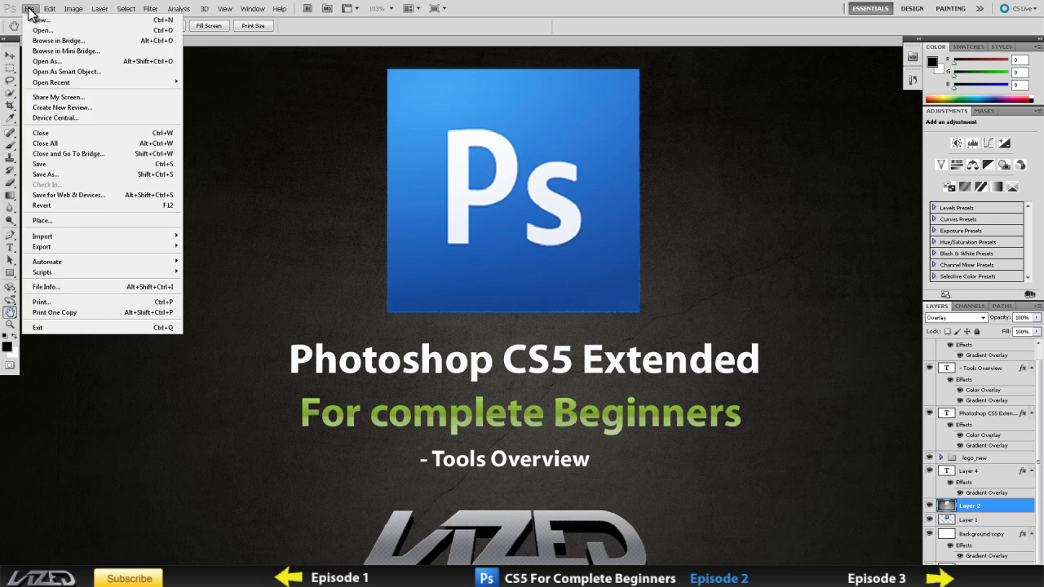
mouse_move(224, 8)
click(548, 15)
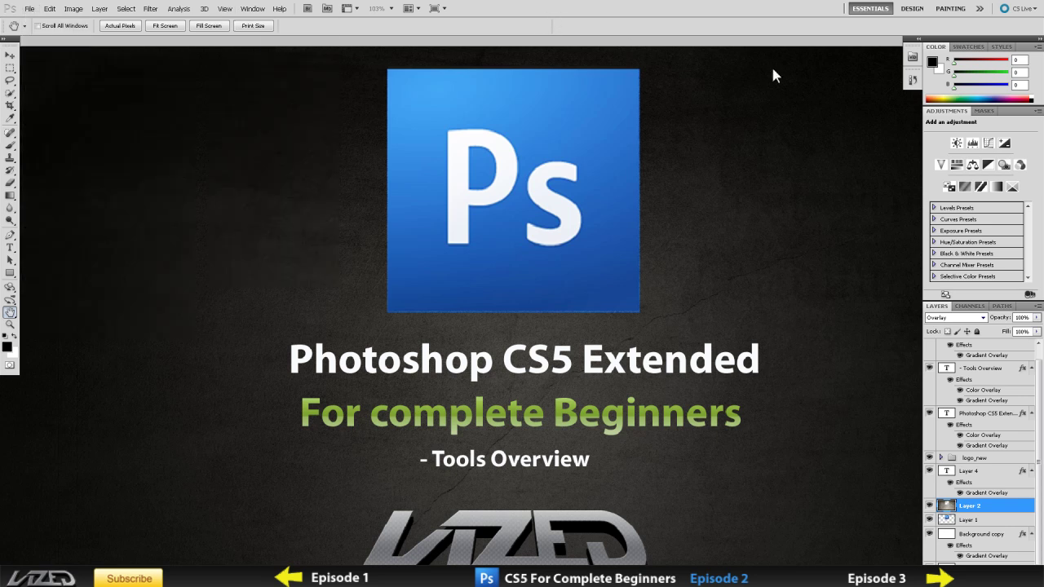
click(29, 8)
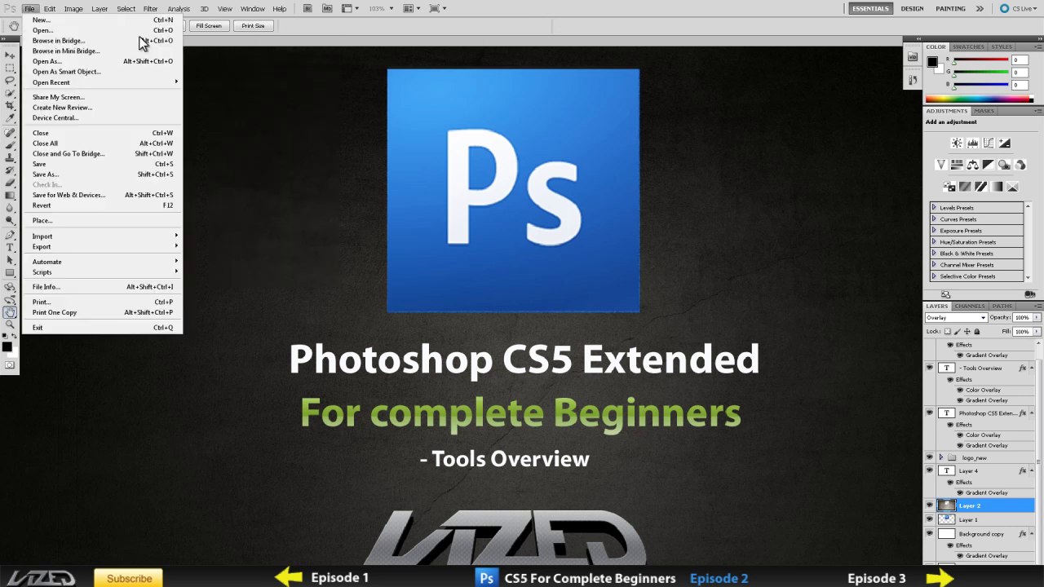
click(113, 19)
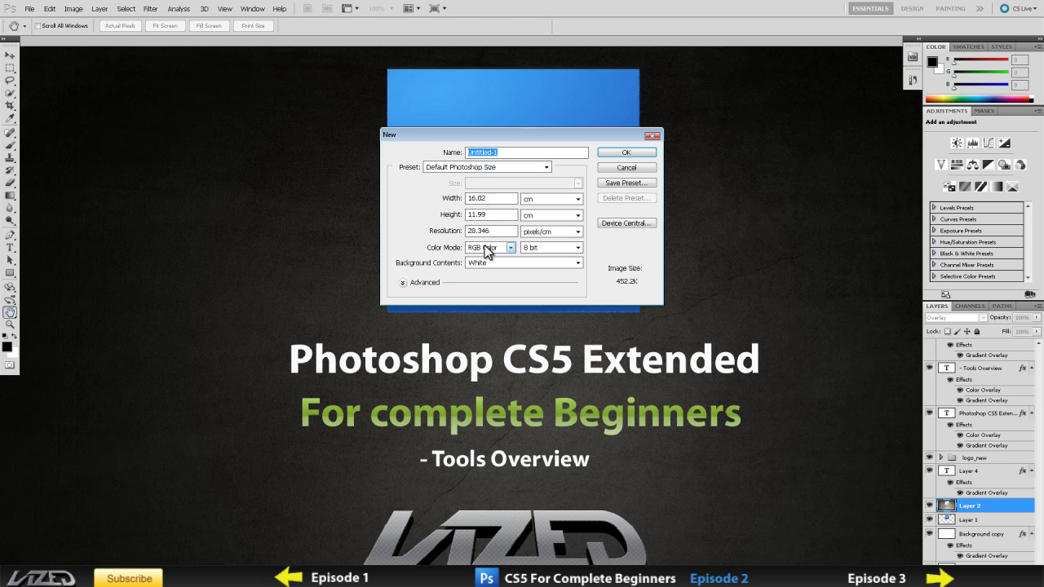
click(482, 167)
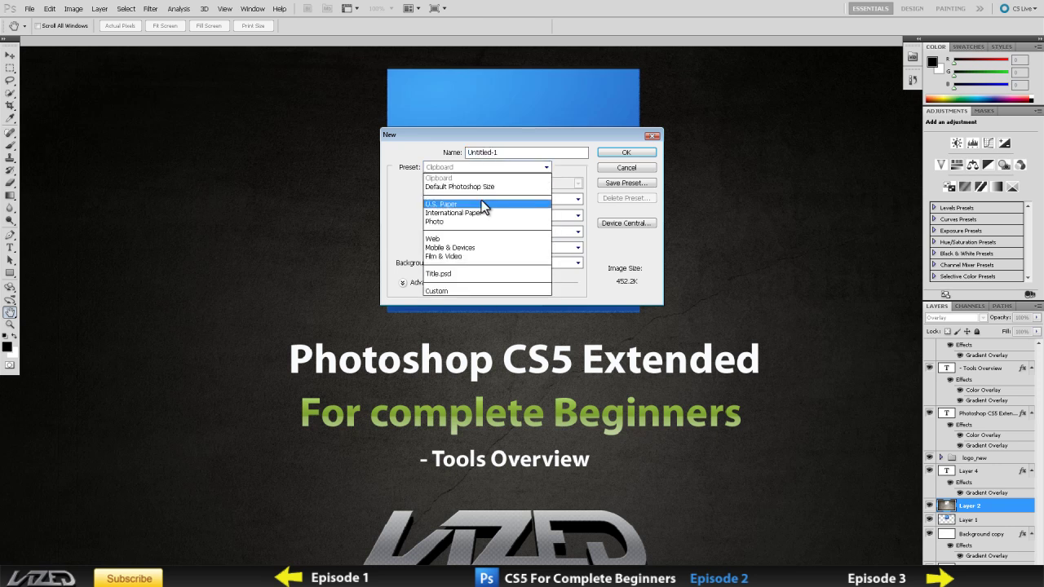
click(480, 214)
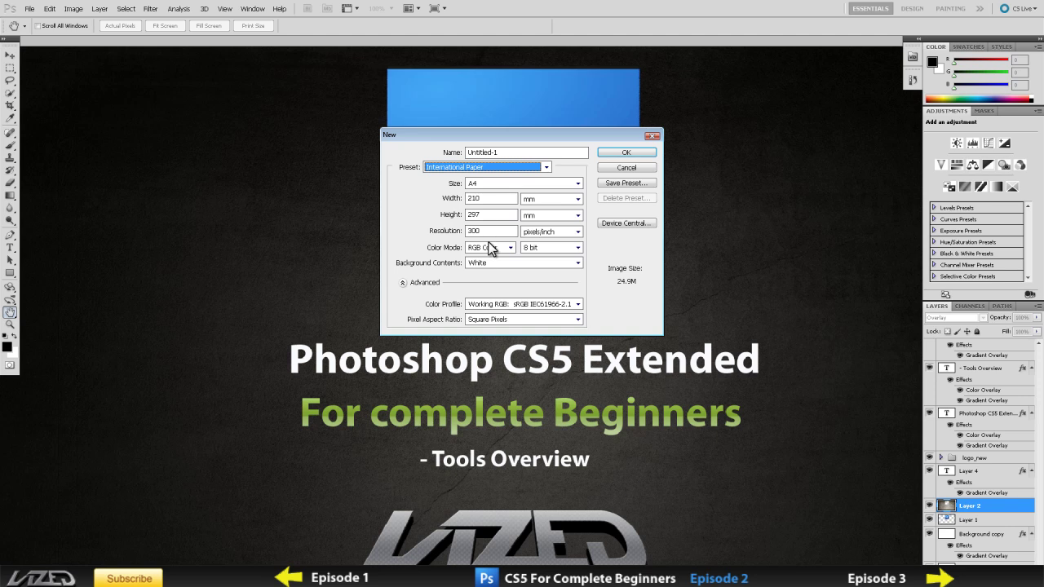
double_click(488, 230)
text(15)
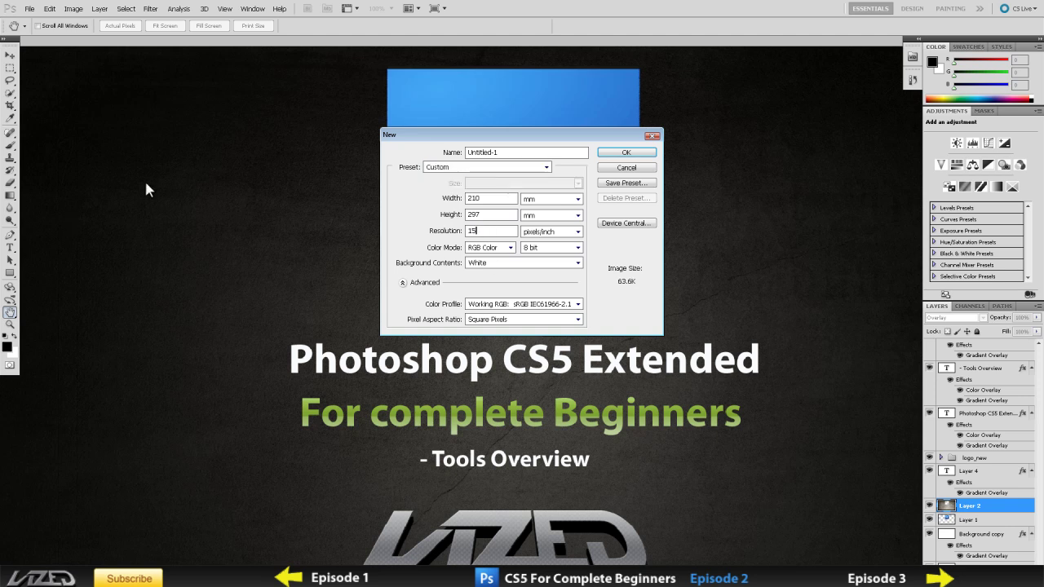
text(00)
key(BackSpace)
click(618, 153)
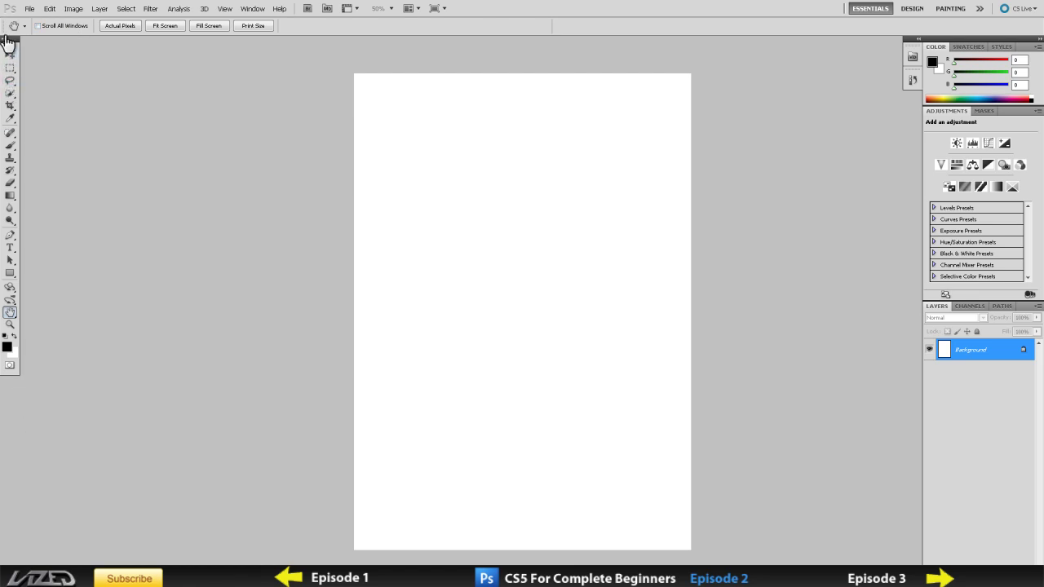
Toggle the Tools panel between one and two columns, then drag it out to float undocked
click(5, 39)
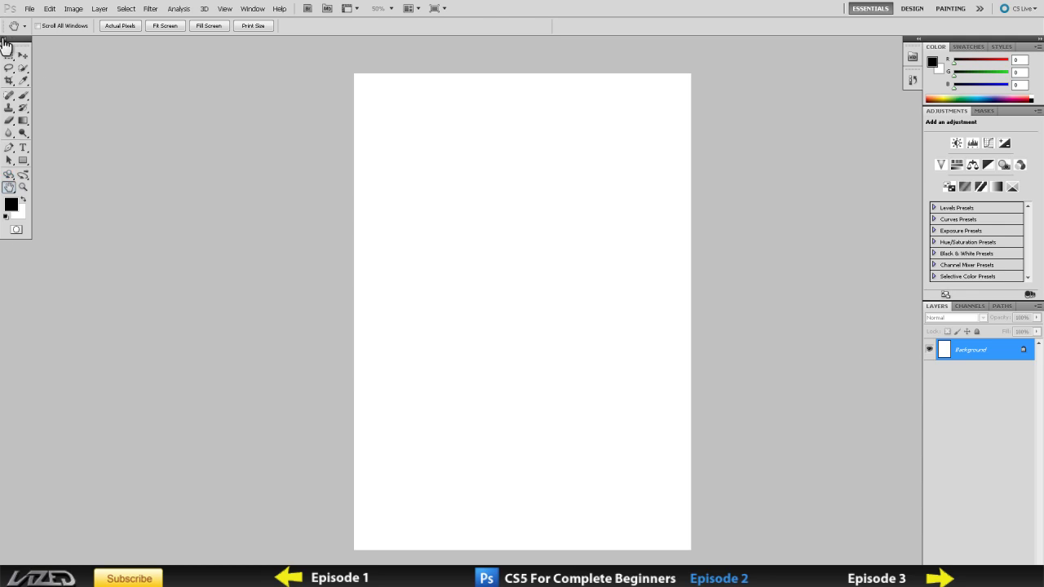
click(5, 39)
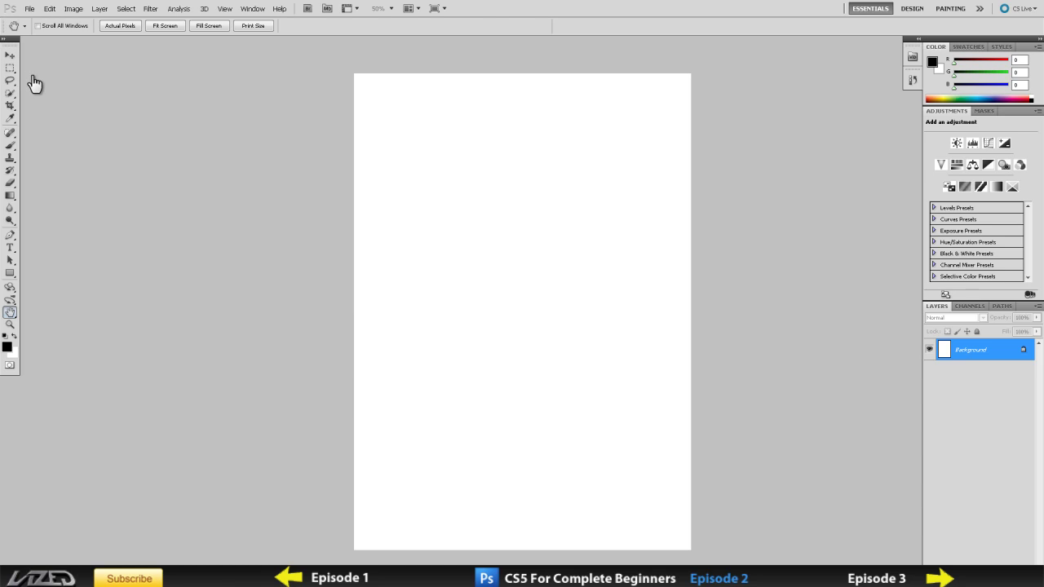
click(5, 40)
click(6, 41)
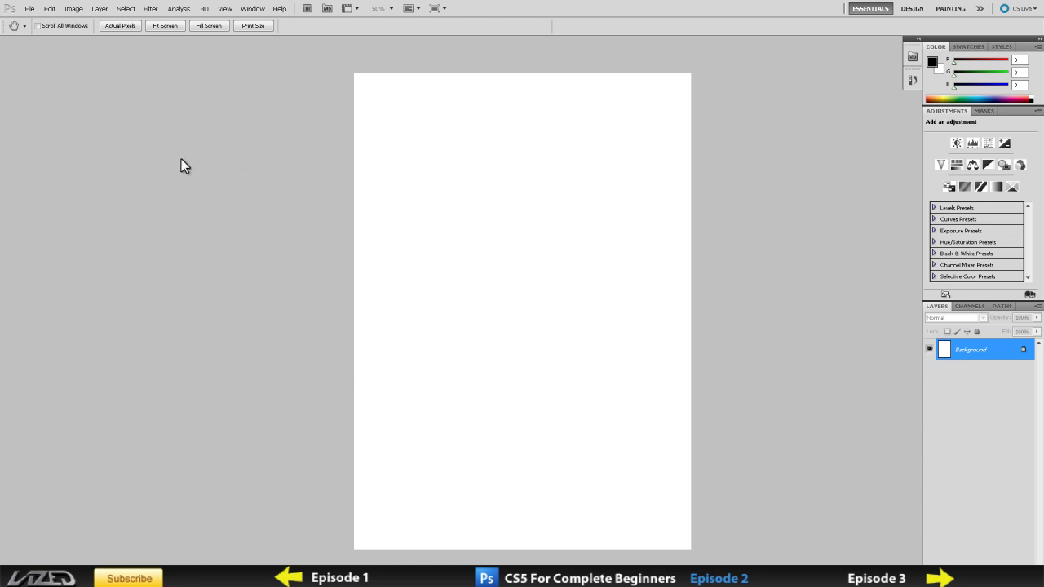
drag(897, 289, 910, 261)
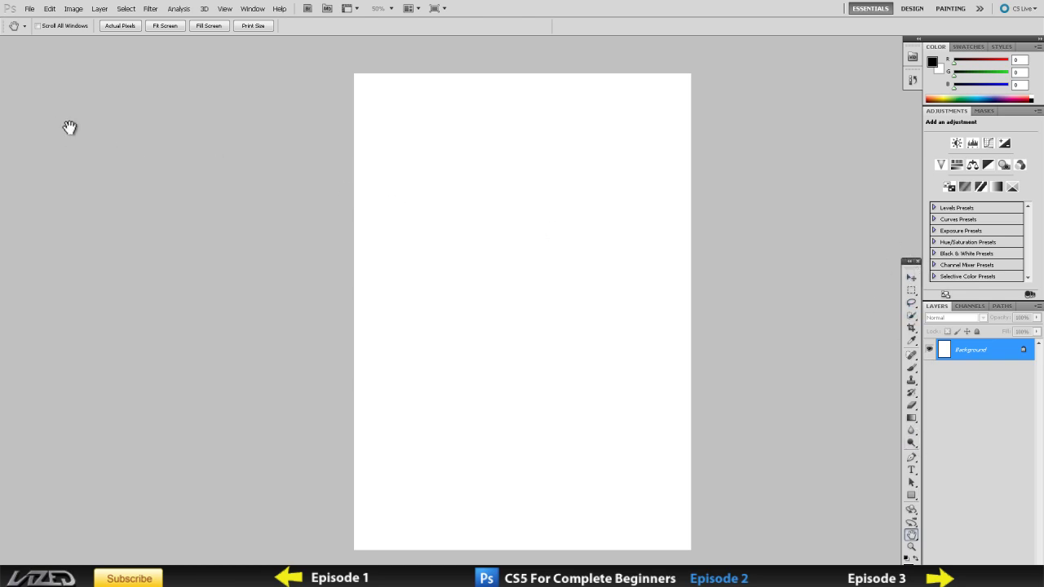
click(918, 261)
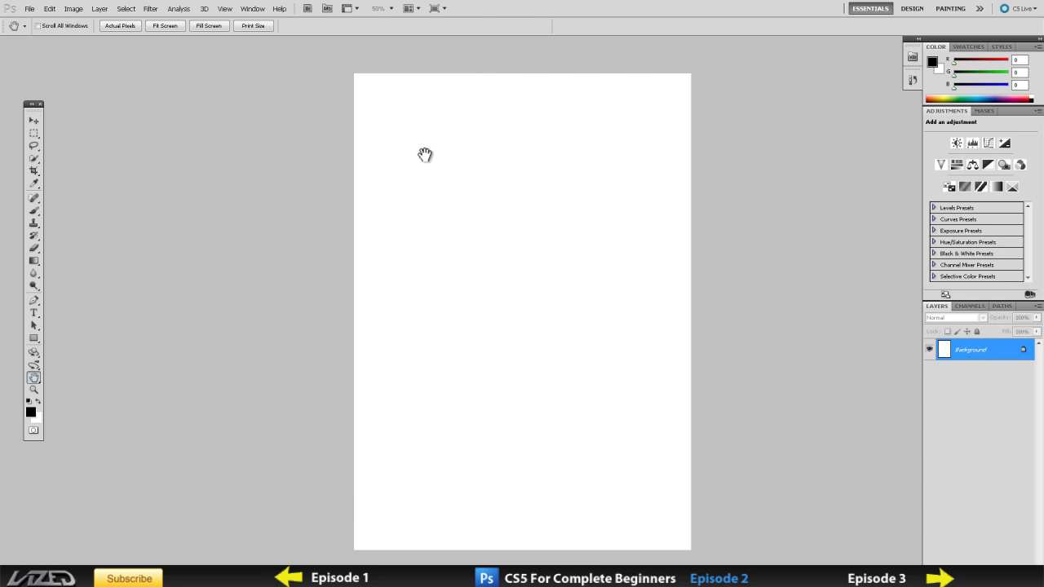
Open outro.jpg, the 'Thanks For Watching!' end card, from the Video folder
click(27, 9)
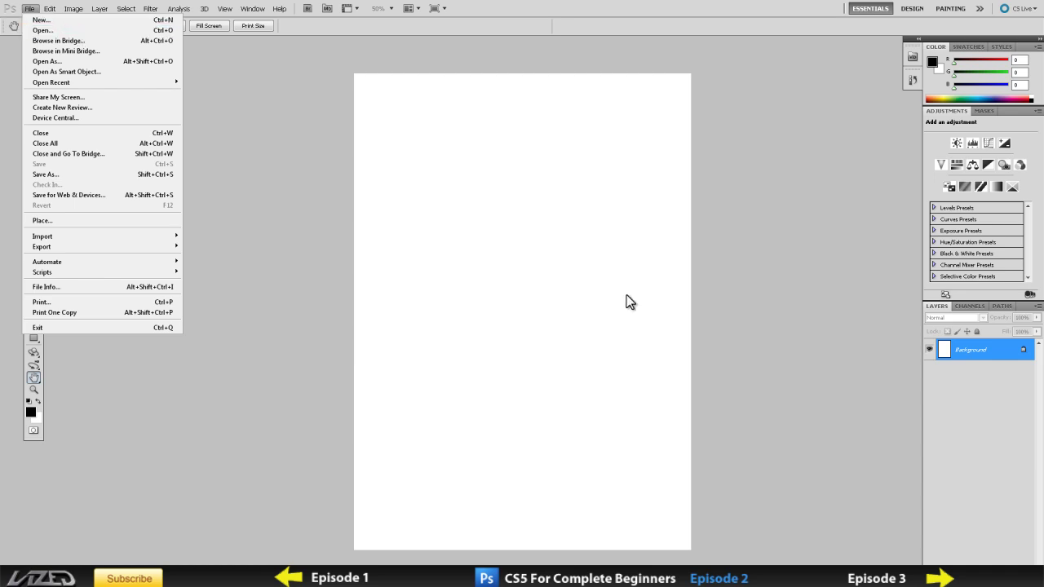
key(ctrl+o)
click(447, 130)
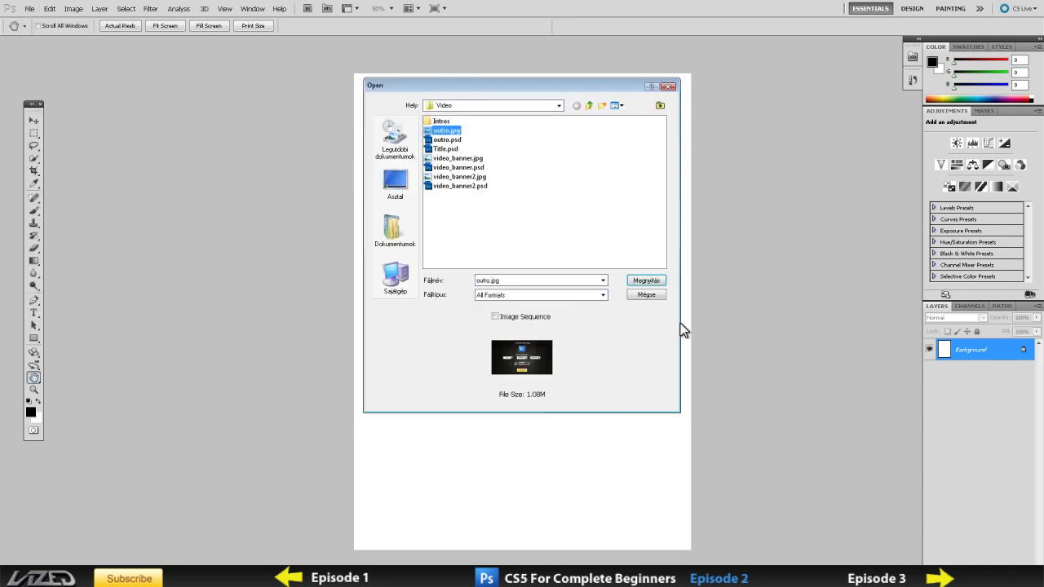
click(646, 281)
click(640, 282)
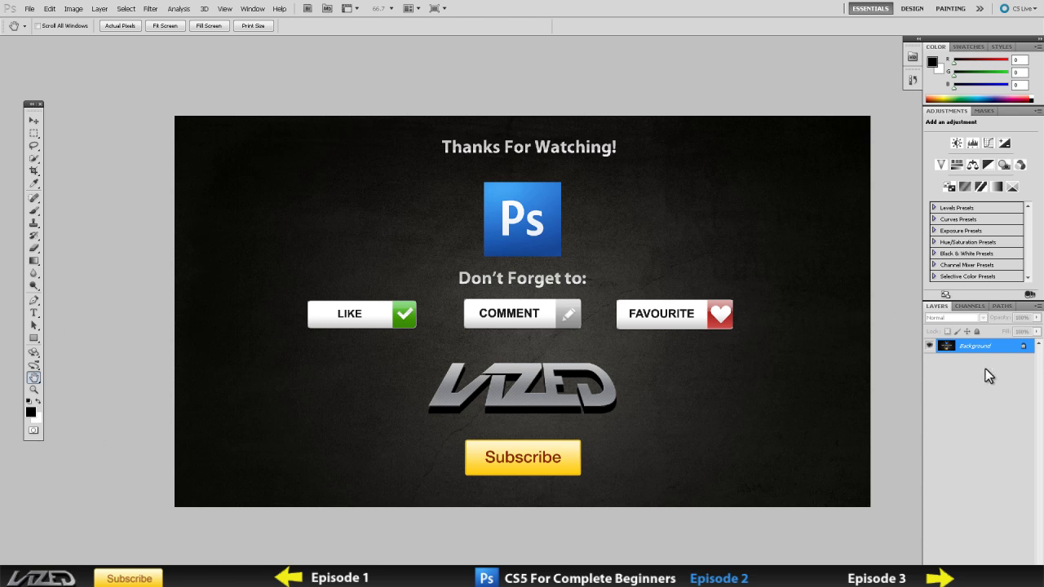
Cancel converting the Background layer, then duplicate it as a Background copy layer
double_click(1023, 349)
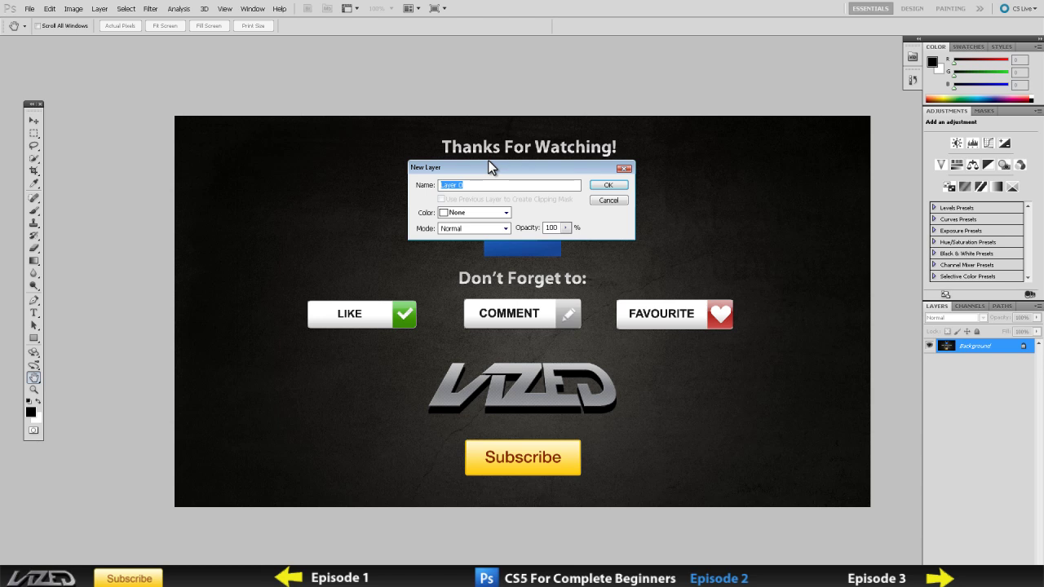
drag(491, 167, 482, 223)
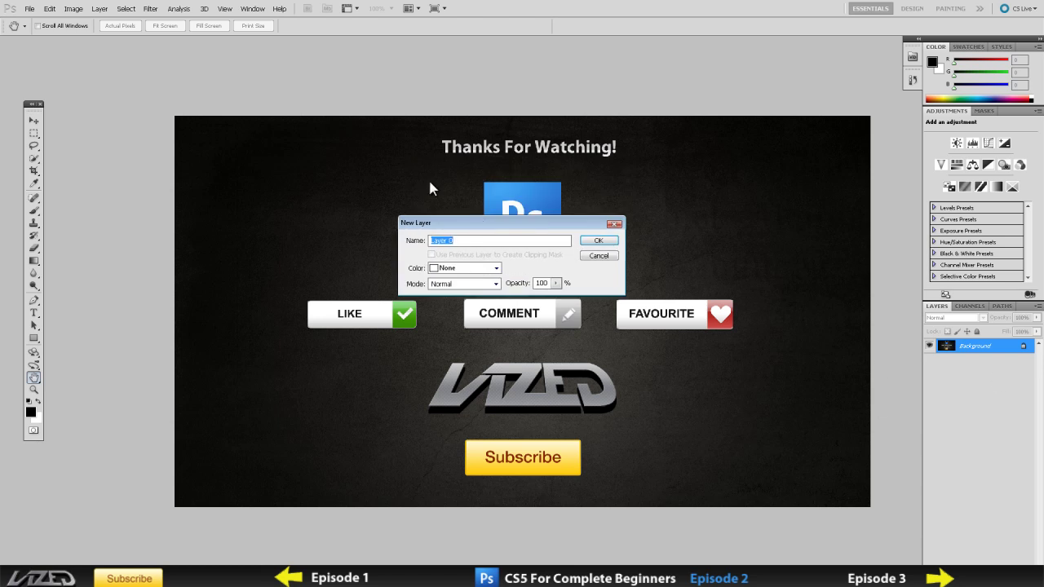
click(609, 259)
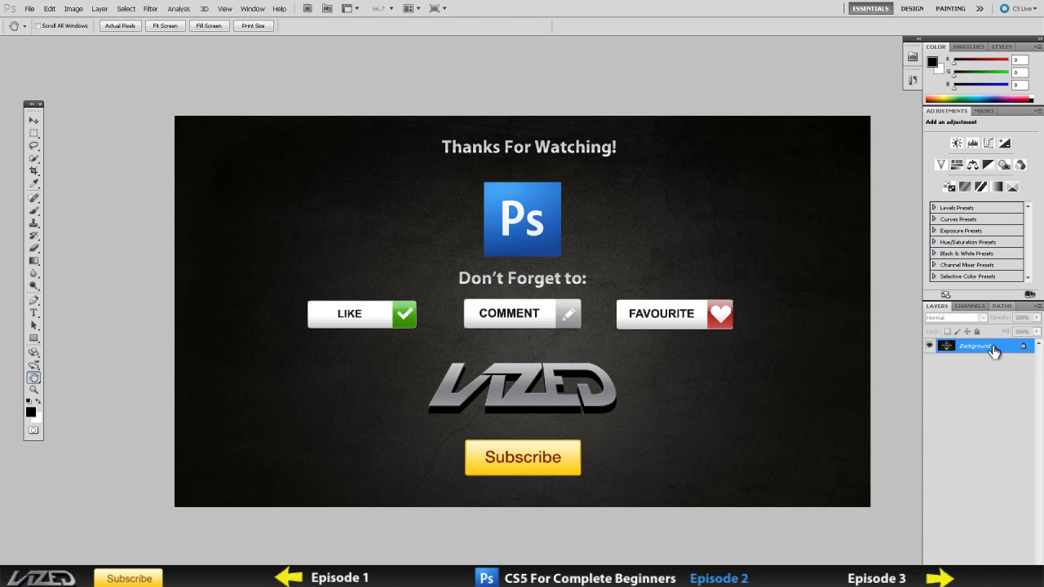
right_click(994, 349)
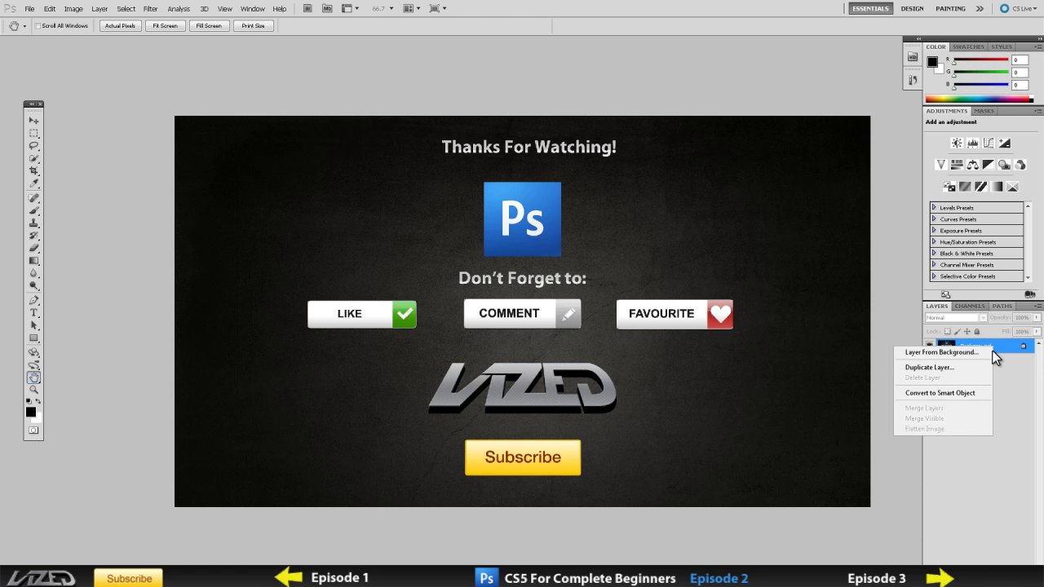
click(905, 368)
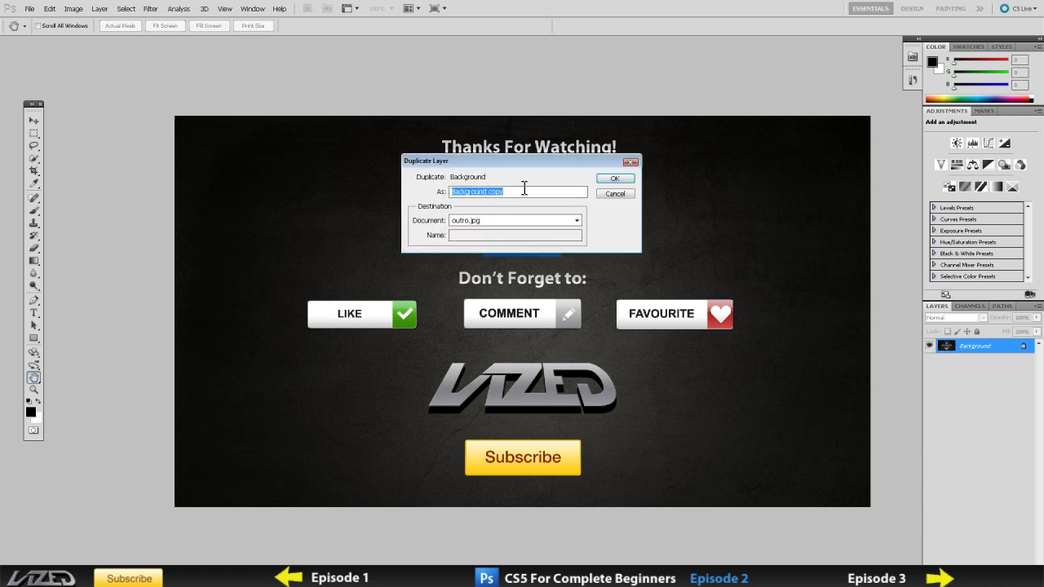
click(613, 178)
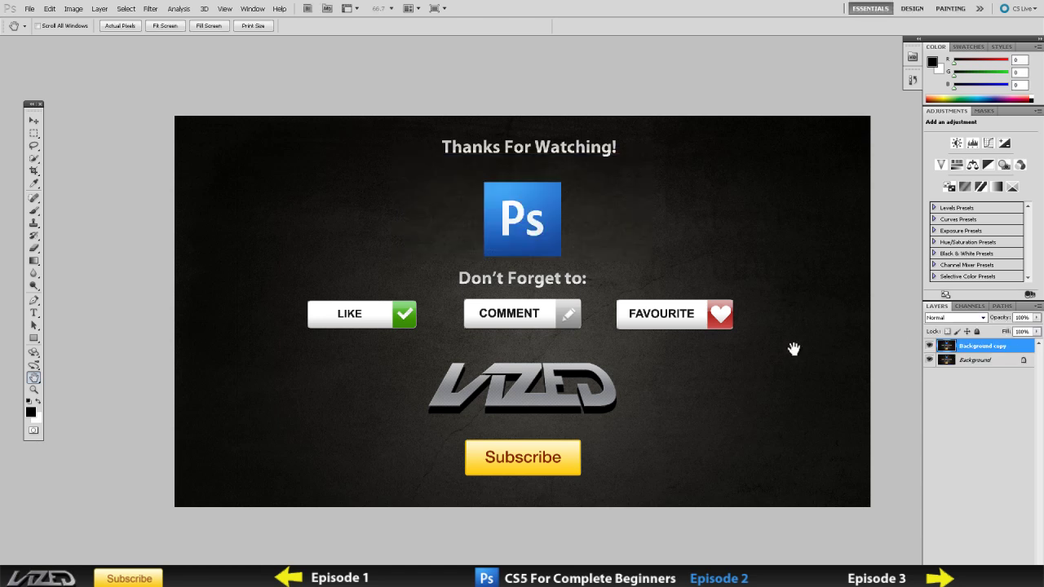
Make the Background copy layer the active layer
click(1018, 361)
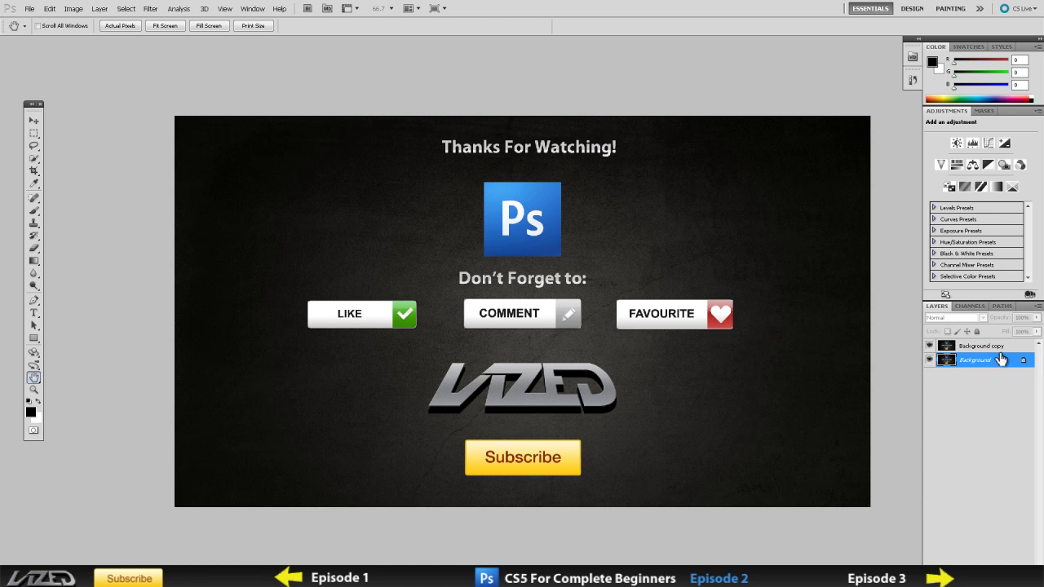
click(995, 346)
key(e)
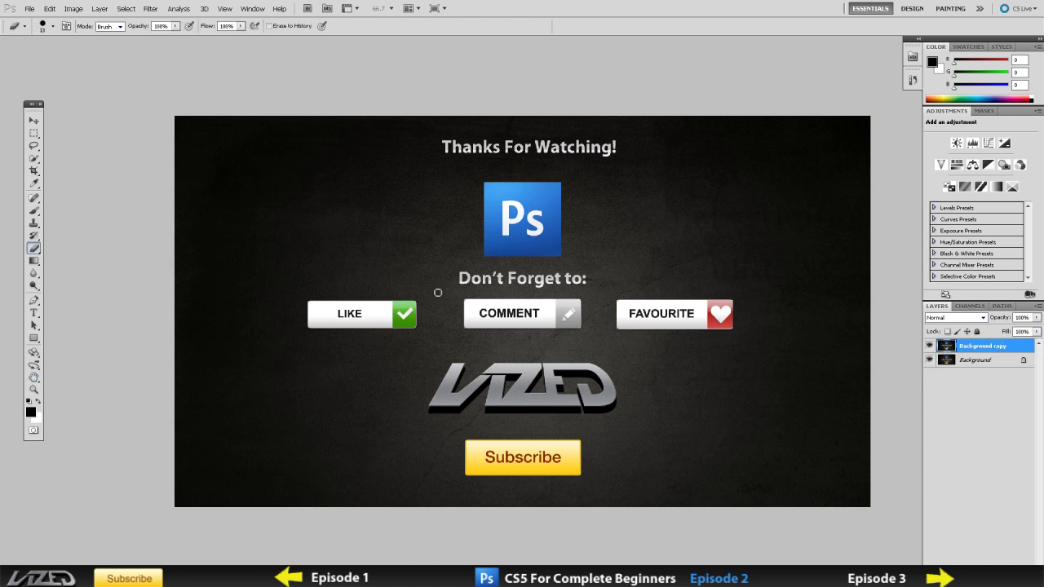
click(970, 361)
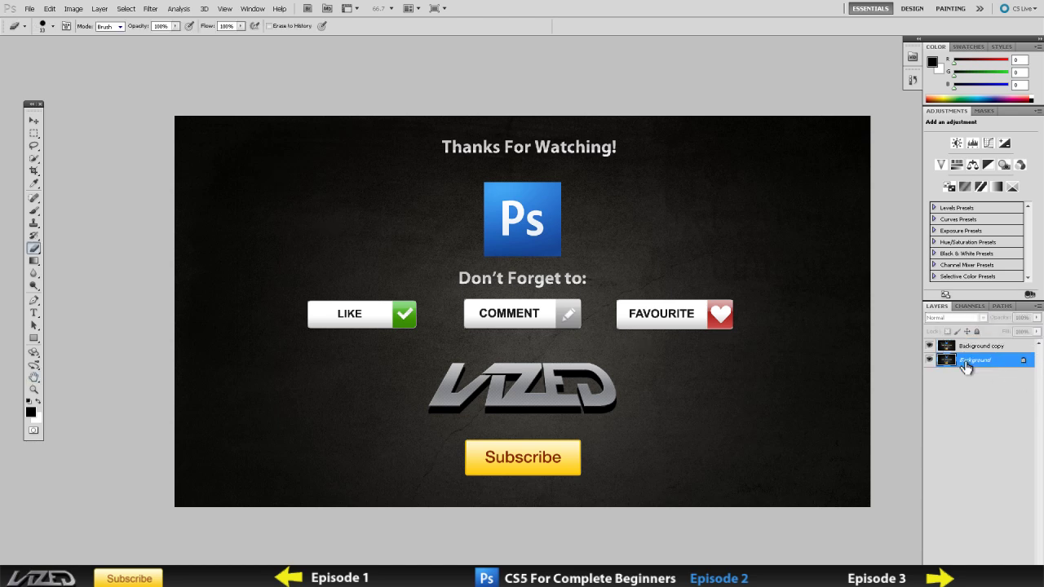
right_click(973, 361)
click(1008, 369)
click(999, 346)
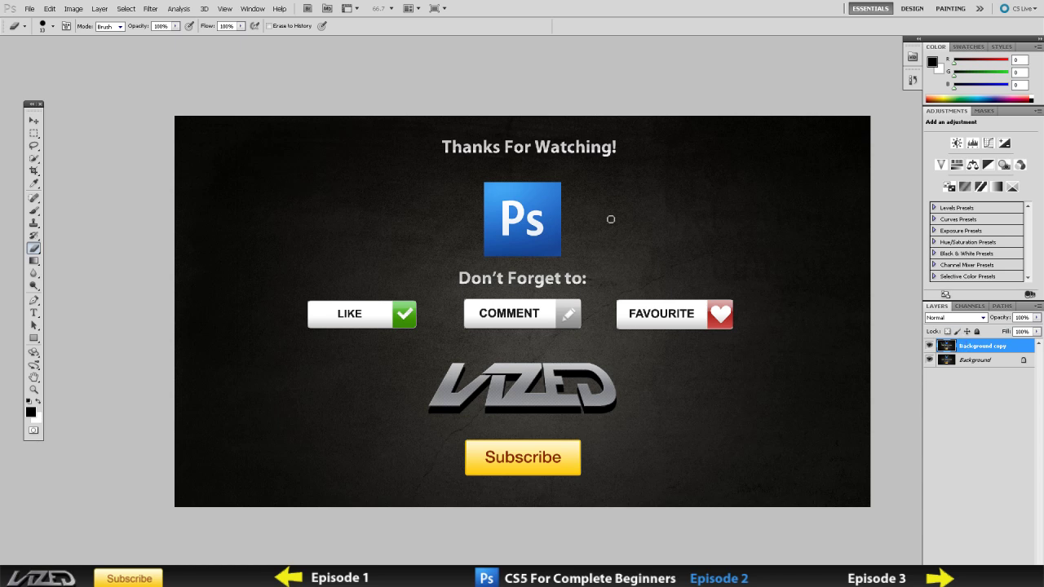
Drag the Background copy with the Move tool and hide the original Background layer
click(33, 120)
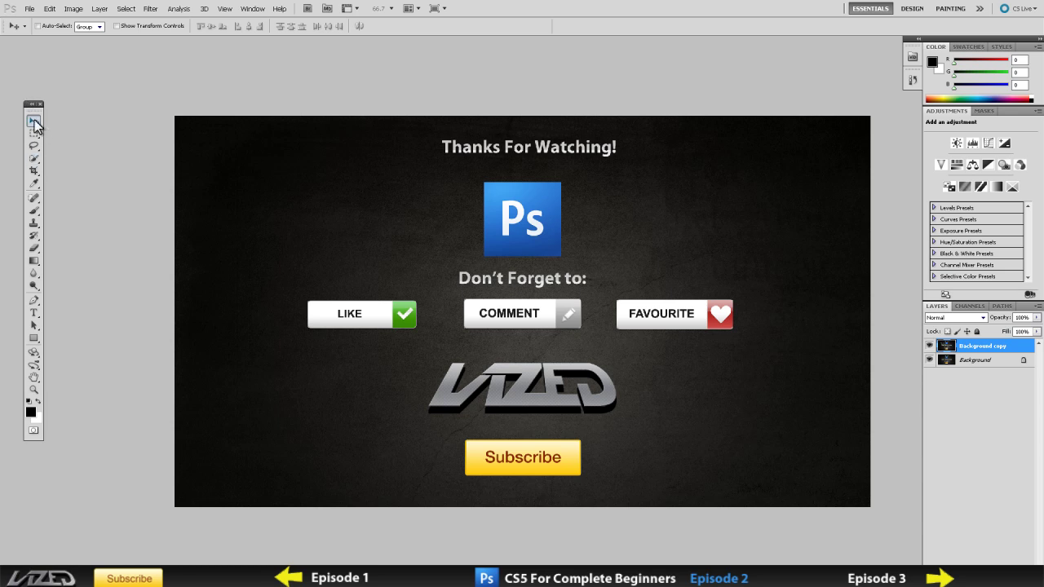
drag(534, 327, 575, 468)
click(929, 360)
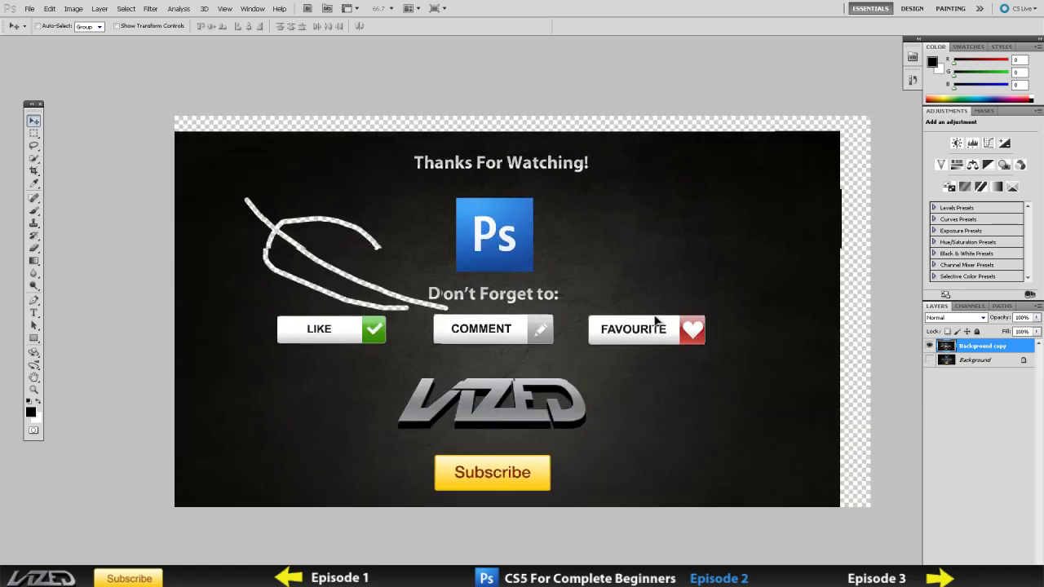
Realign the Background copy with the canvas, undoing the stray drags
drag(661, 191, 393, 194)
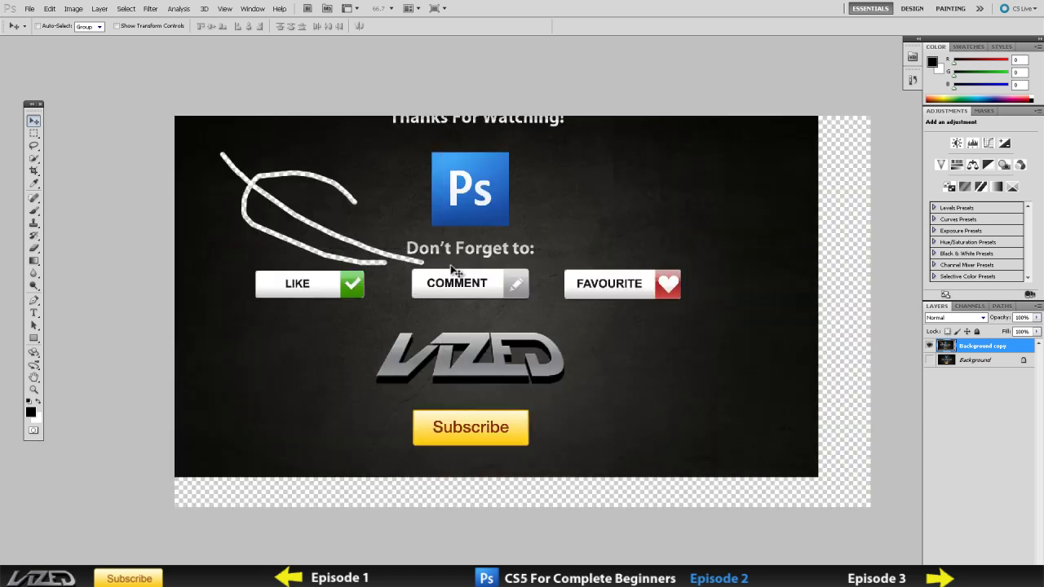
drag(459, 209, 482, 230)
key(ctrl+z)
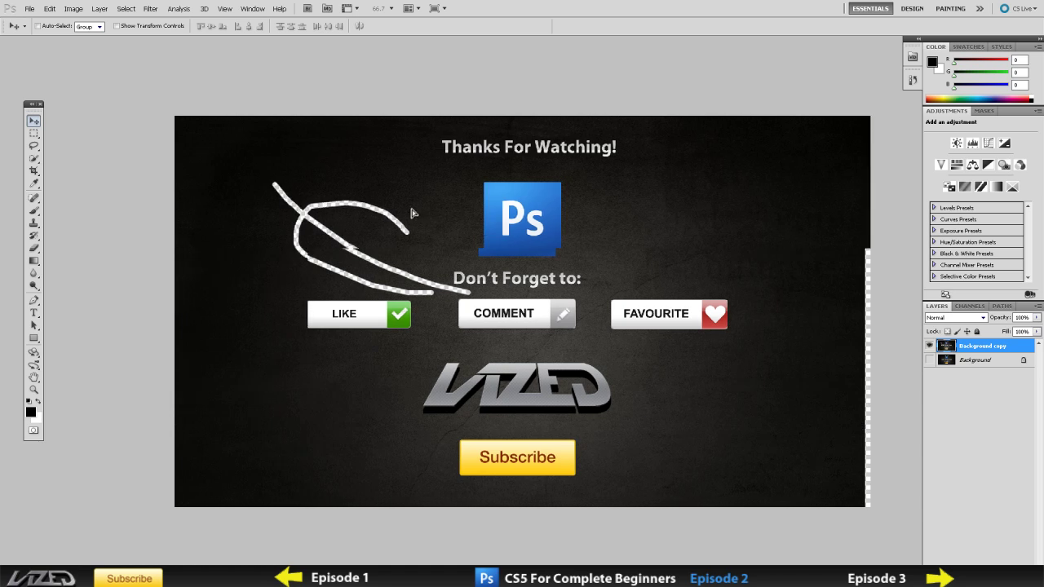
drag(318, 204, 197, 158)
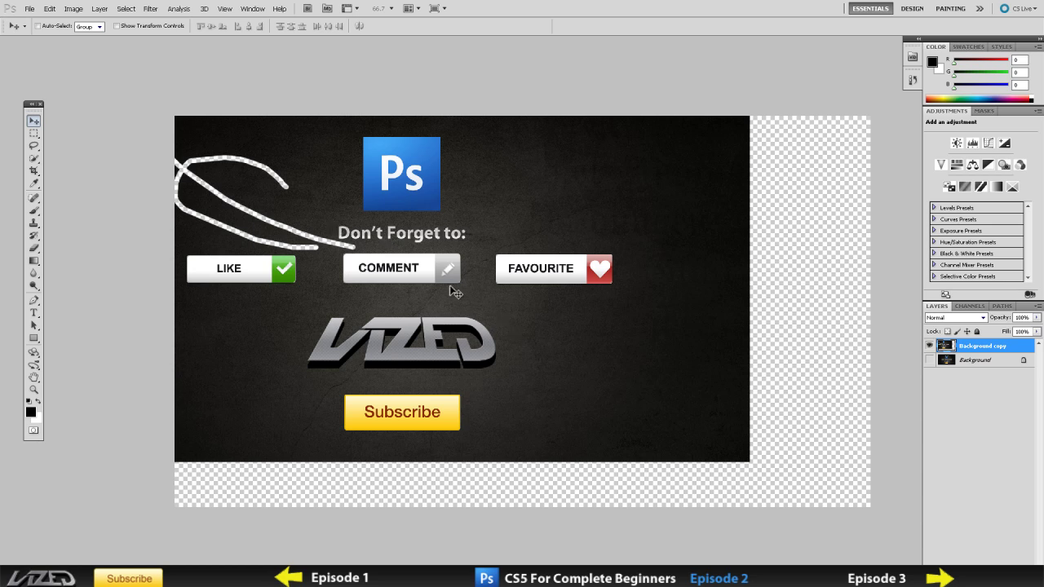
key(ctrl+z)
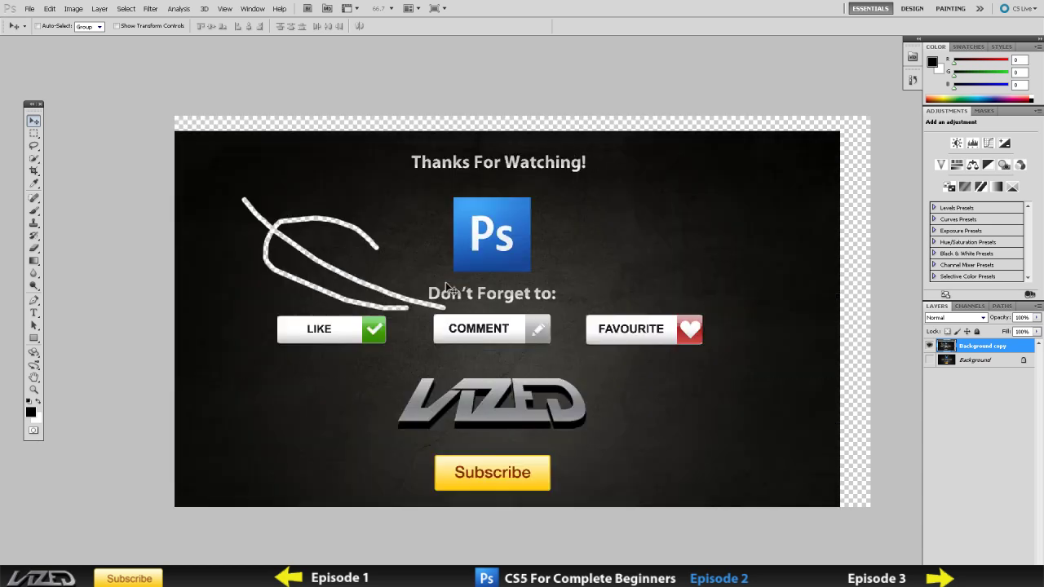
drag(446, 286, 456, 270)
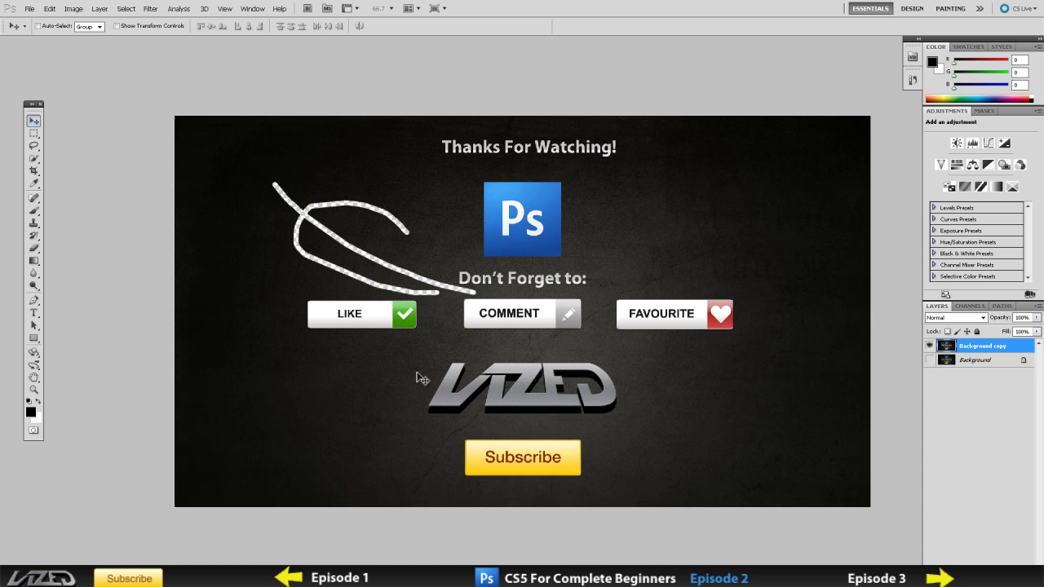
Draw a thin rectangular marquee in the dark area left of 'Thanks For Watching!'
click(33, 134)
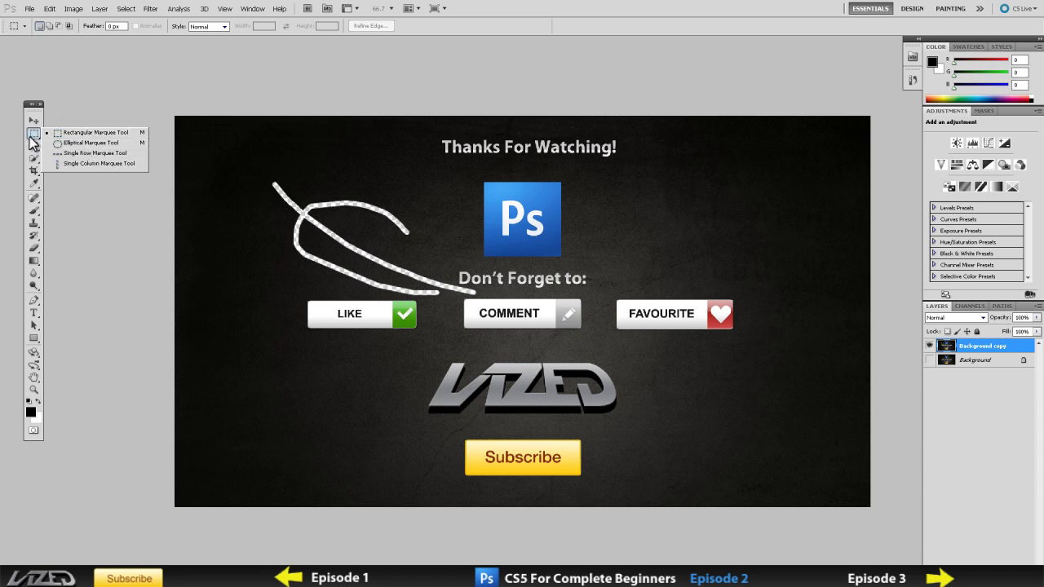
click(79, 135)
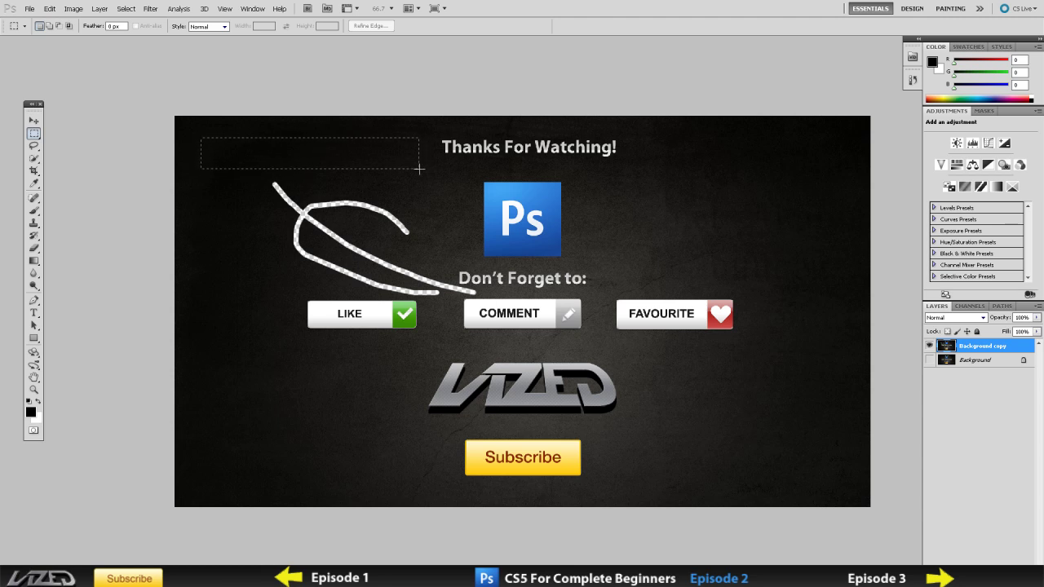
drag(418, 169, 419, 169)
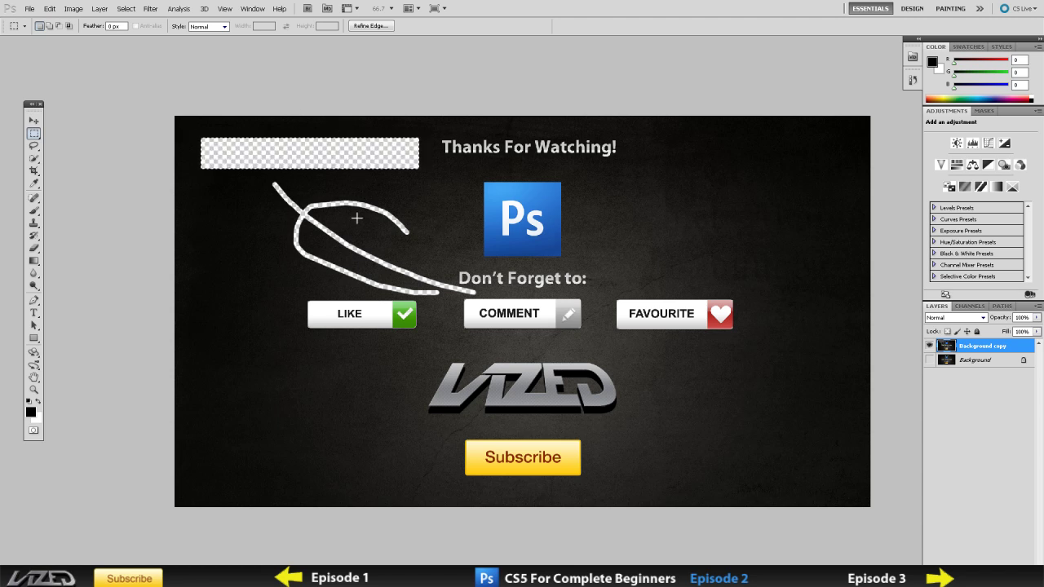
Set the Brush to a spiky 85 px sampled tip with red as foreground colour
key(b)
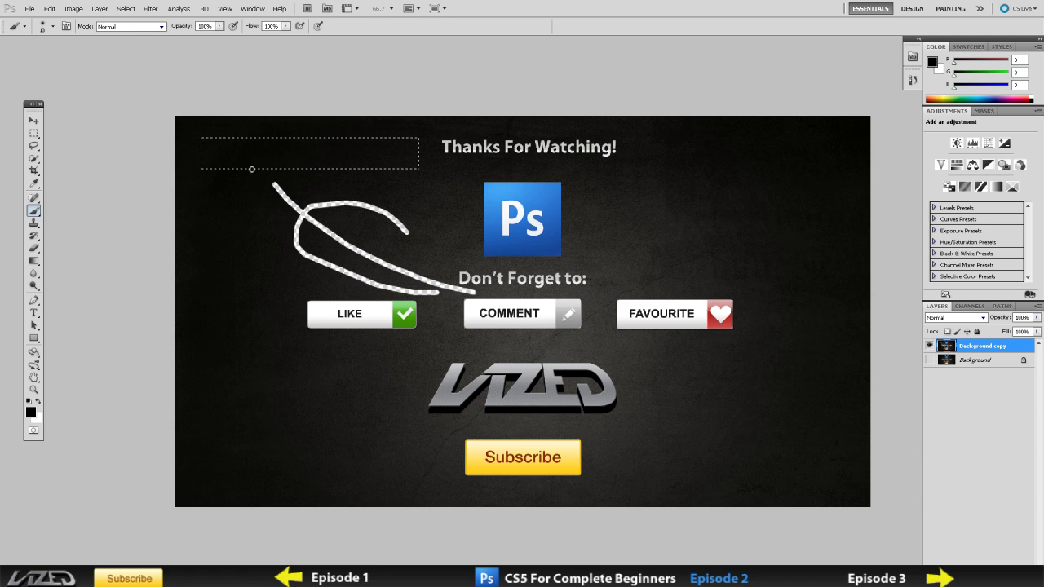
right_click(277, 290)
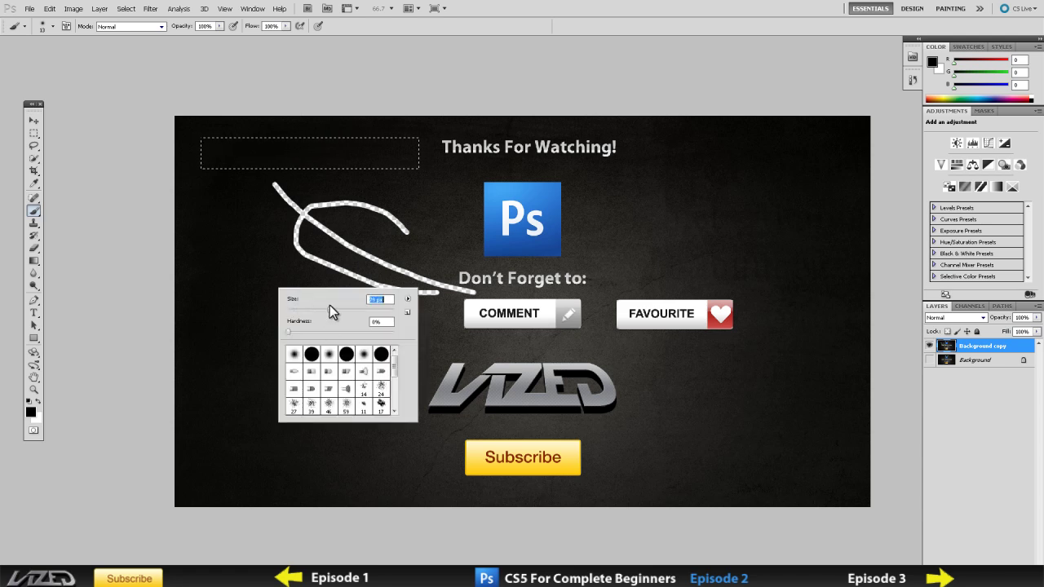
click(345, 389)
scroll(350, 380, down, 1)
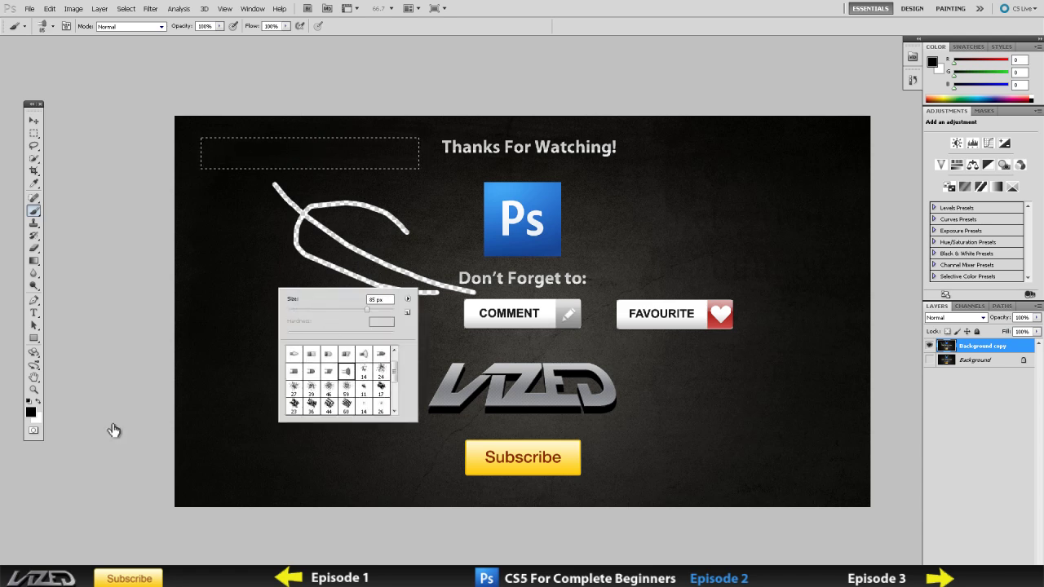
click(31, 412)
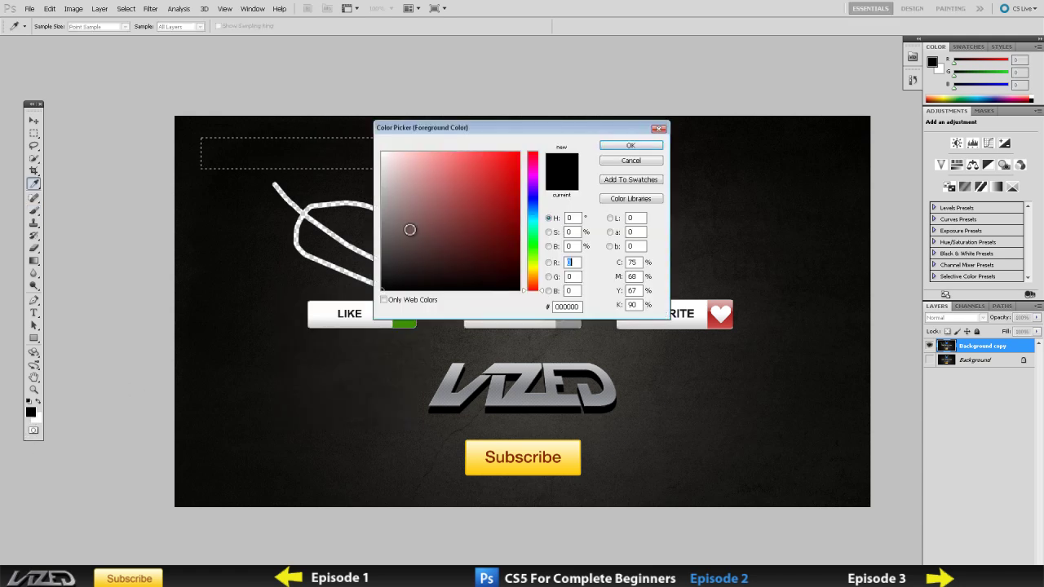
click(495, 159)
click(631, 146)
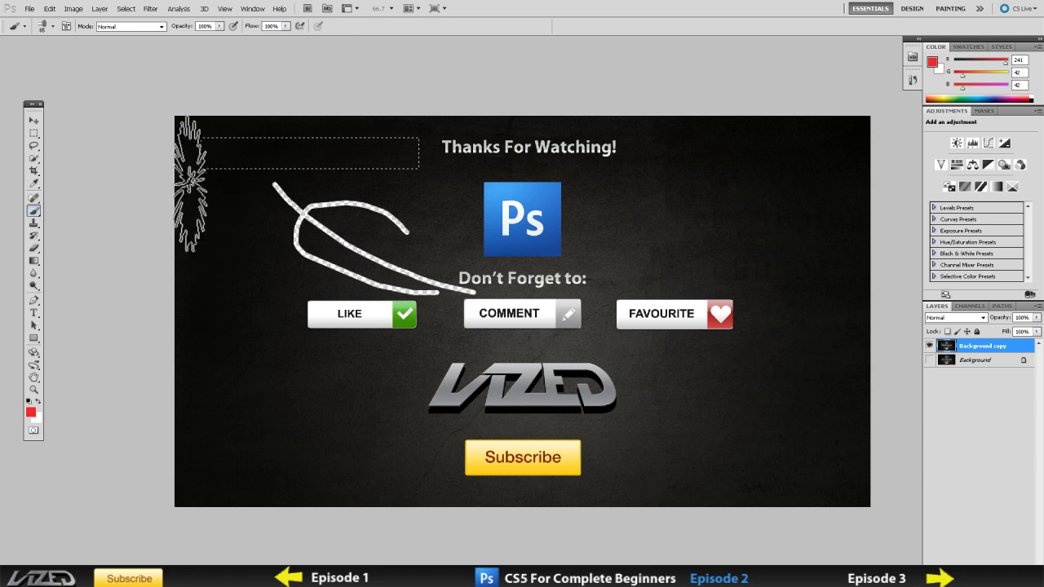
Paint the rectangular selection solid red and deselect it
mouse_move(203, 167)
mouse_down()
mouse_move(447, 174)
mouse_move(234, 173)
mouse_up()
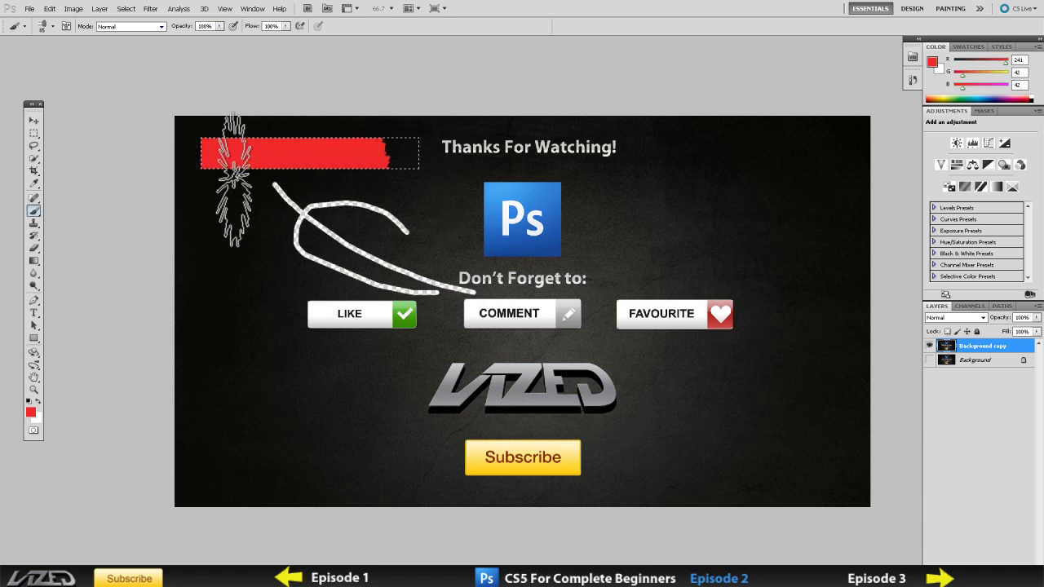
click(400, 169)
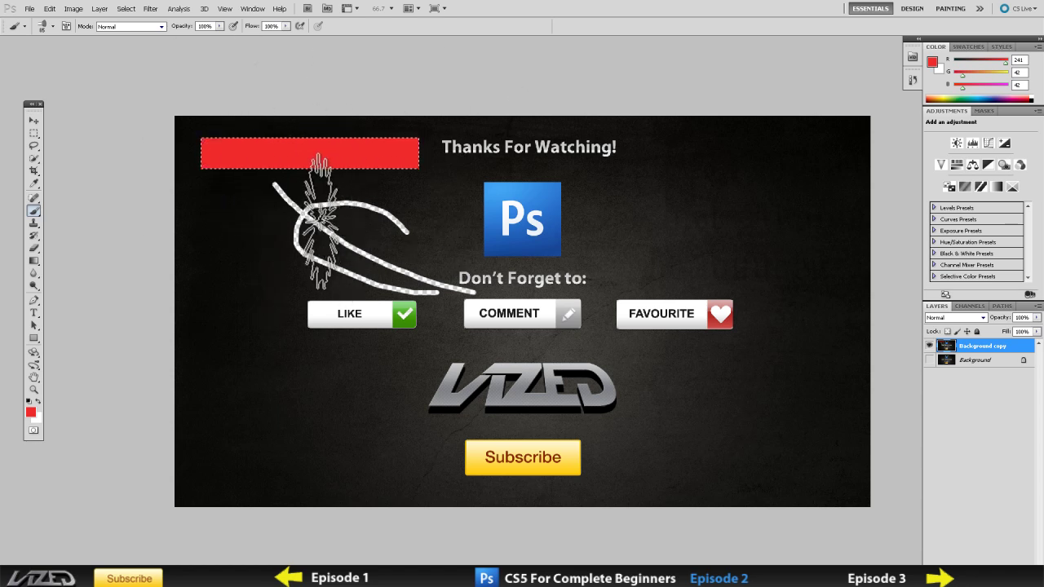
key(ctrl+d)
Dismiss the no-pixels warning and draw an elliptical circle selection above-left of LIKE
click(32, 135)
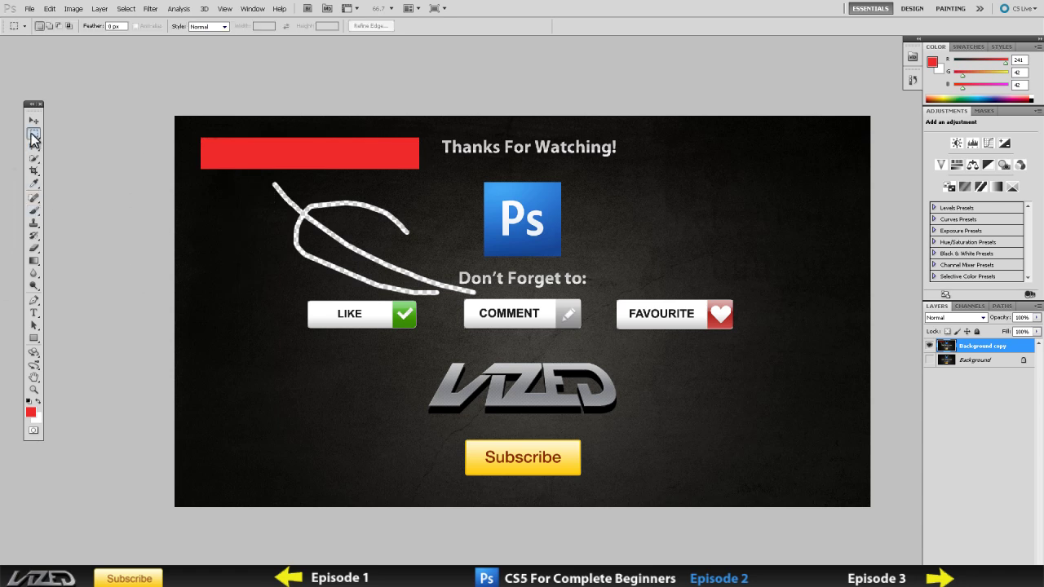
key(ctrl+x)
click(519, 223)
click(33, 134)
click(82, 145)
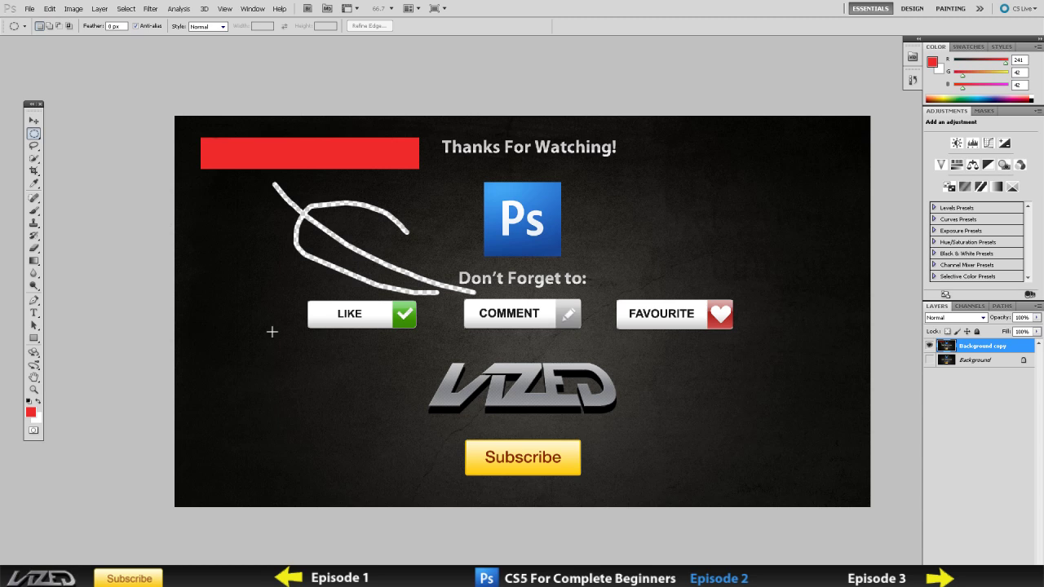
drag(324, 311, 325, 311)
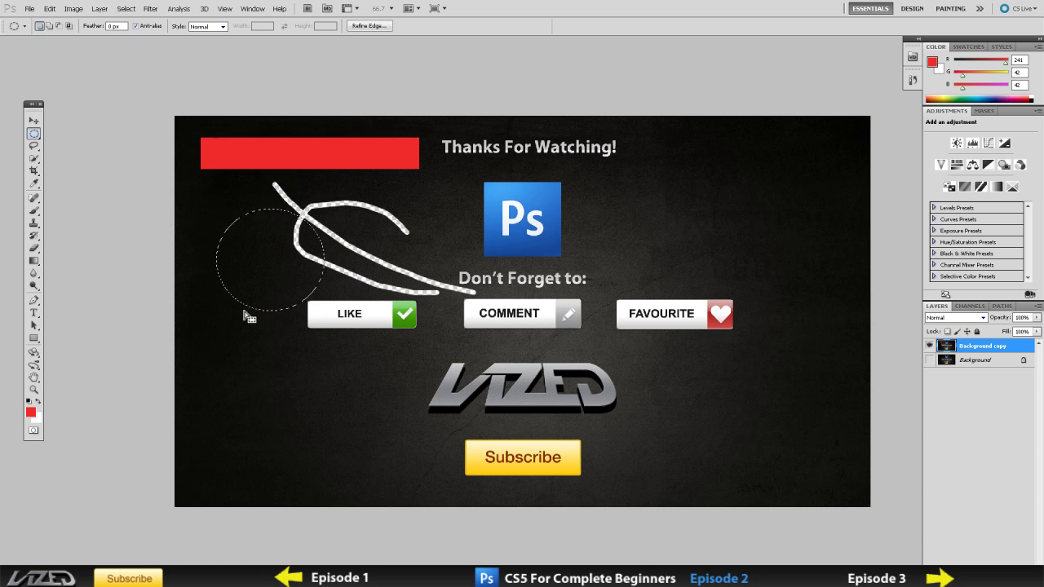
Brush the circular selection solid red and deselect it
key(e)
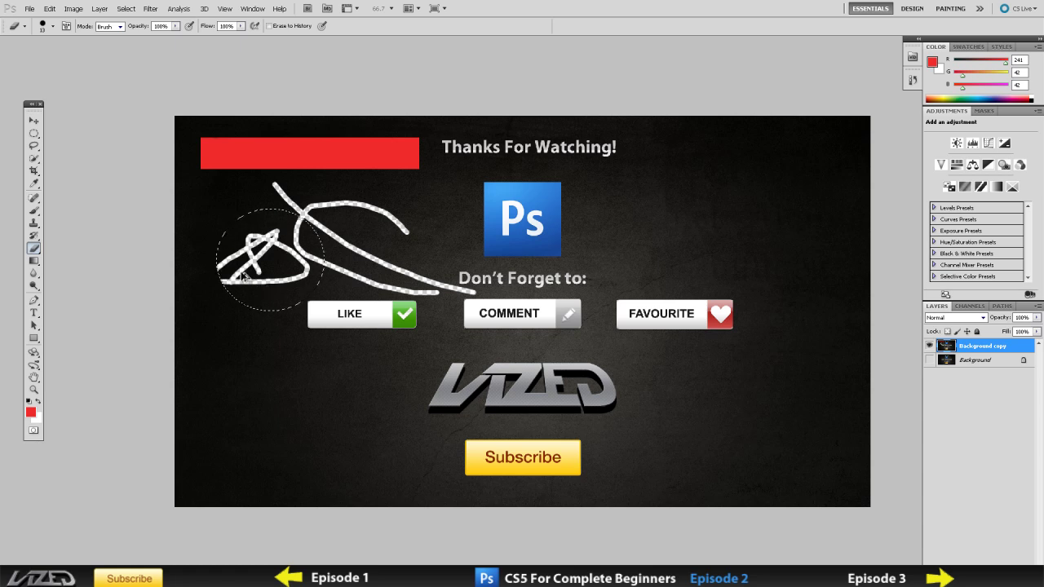
key(b)
mouse_move(196, 334)
mouse_down()
mouse_move(256, 327)
mouse_move(245, 277)
mouse_move(277, 261)
mouse_up()
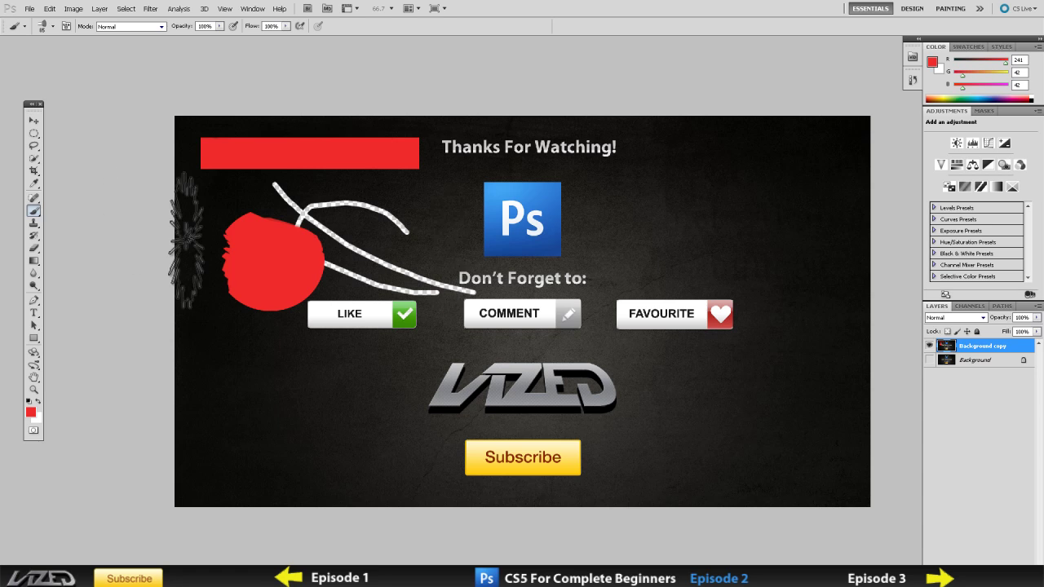
key(ctrl+d)
key(w)
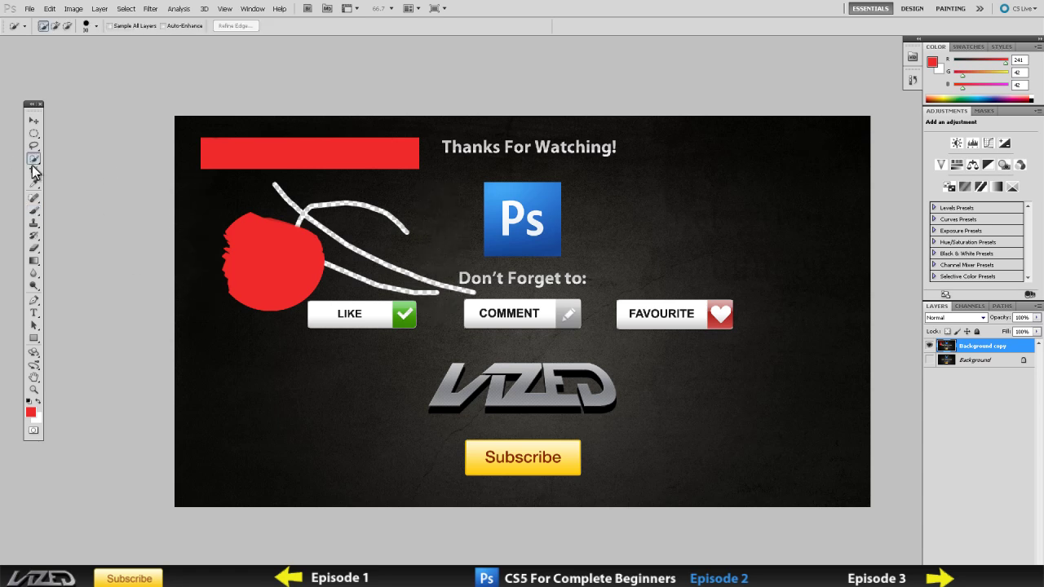
drag(35, 163, 85, 170)
click(852, 136)
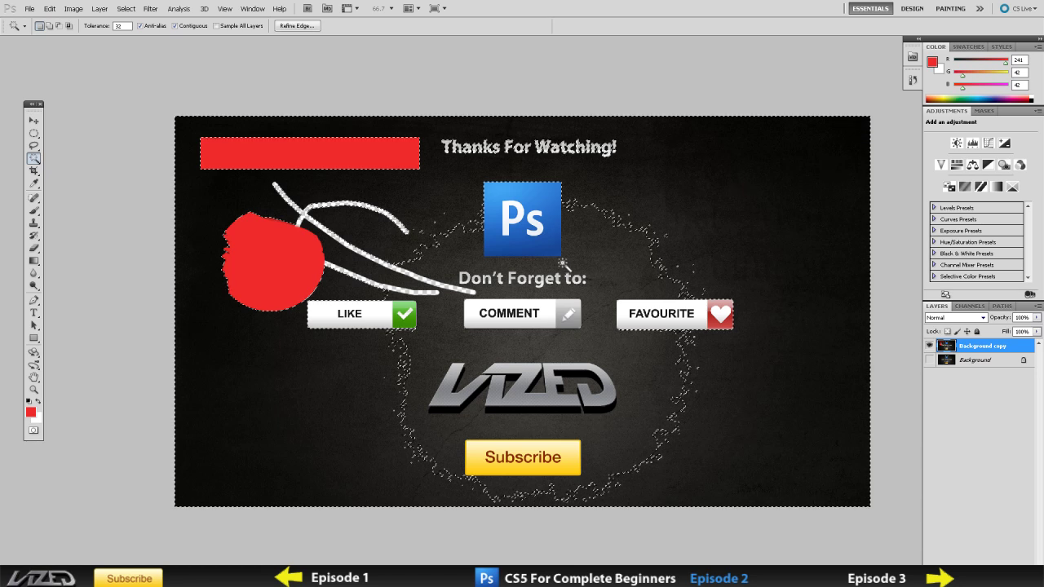
key(b)
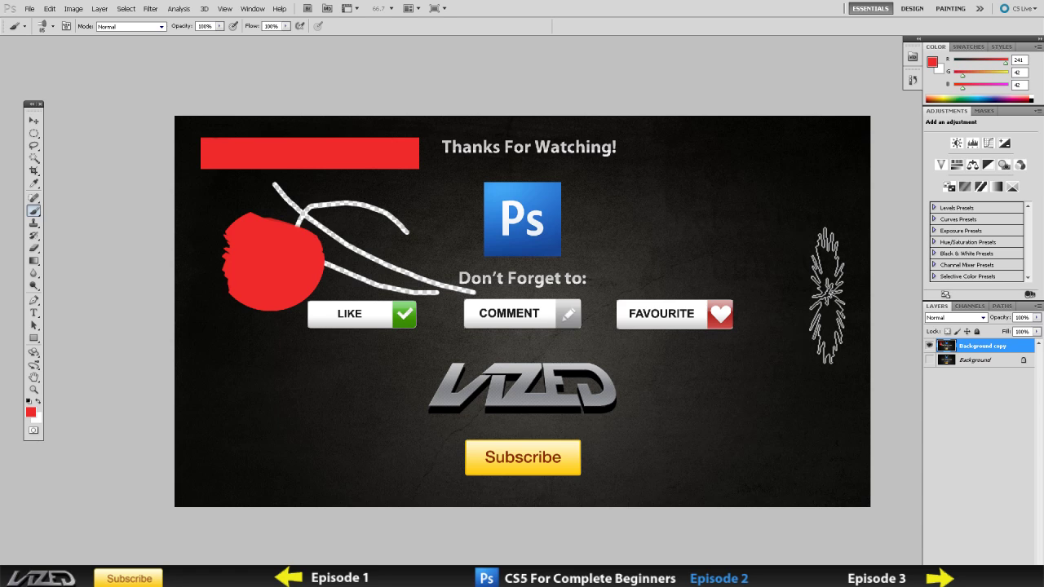
drag(34, 134, 77, 133)
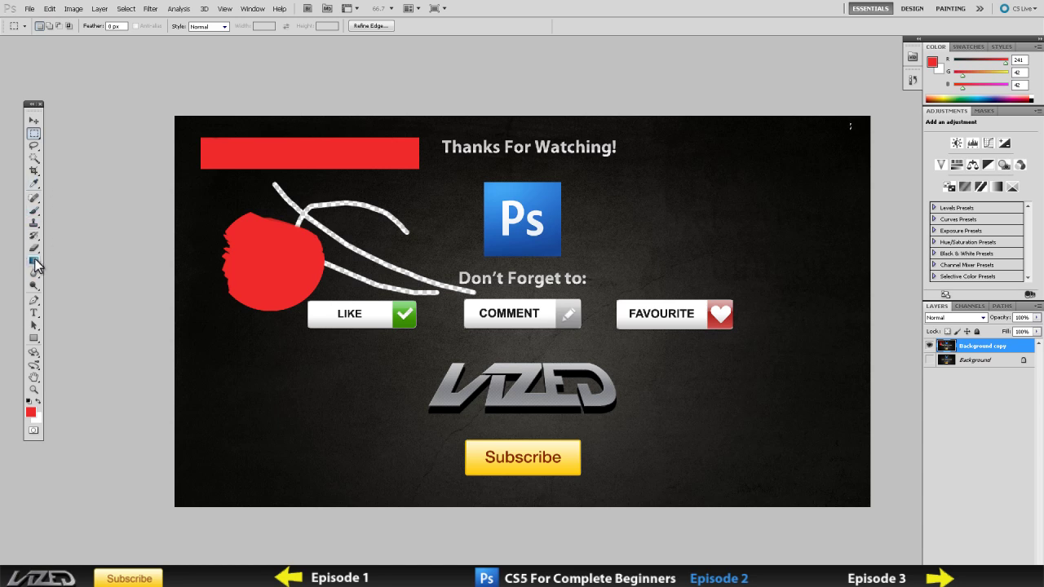
click(35, 211)
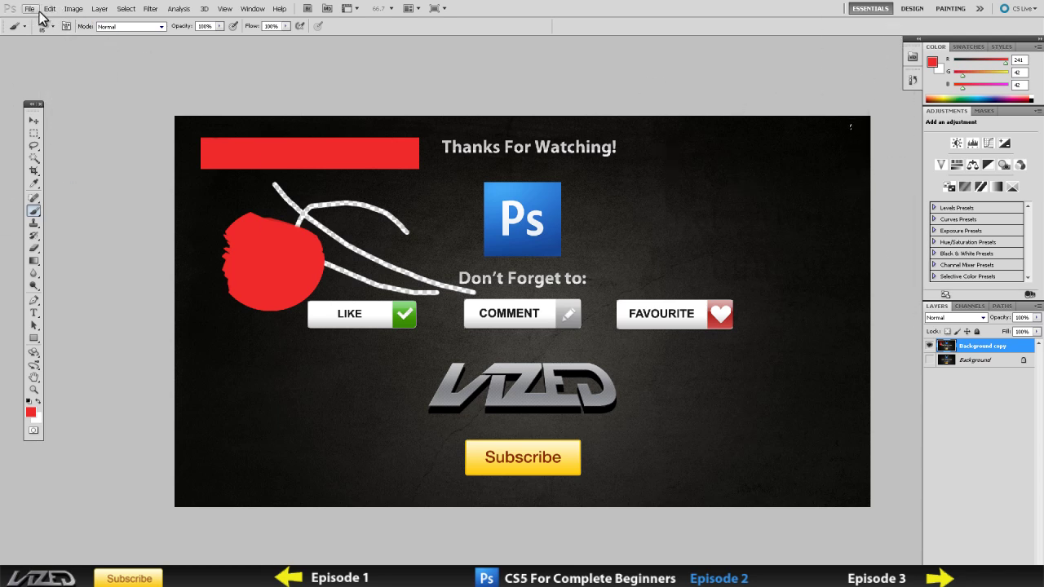
Open the Select menu and close it without choosing a command
click(124, 10)
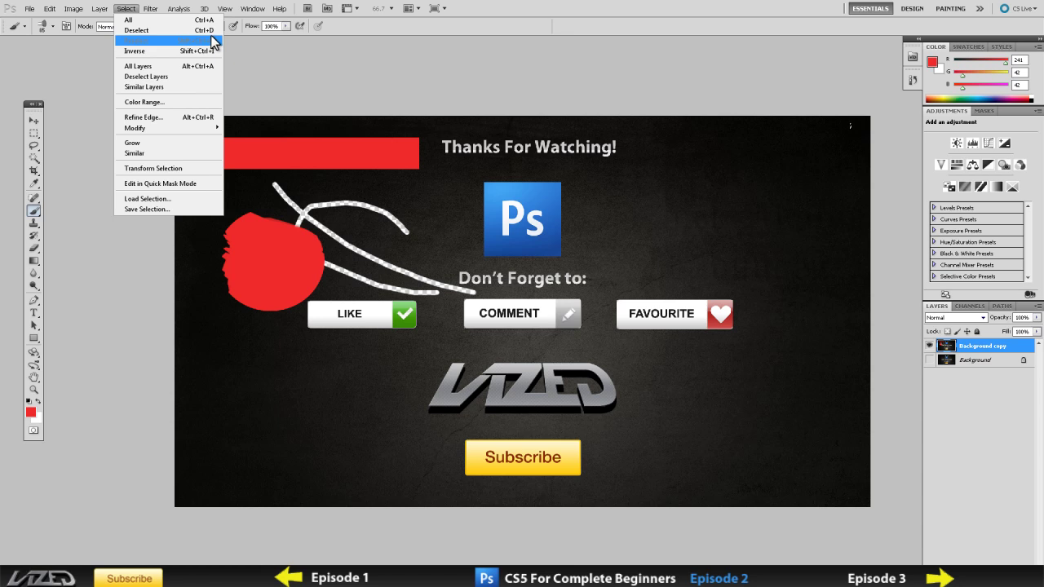
click(430, 81)
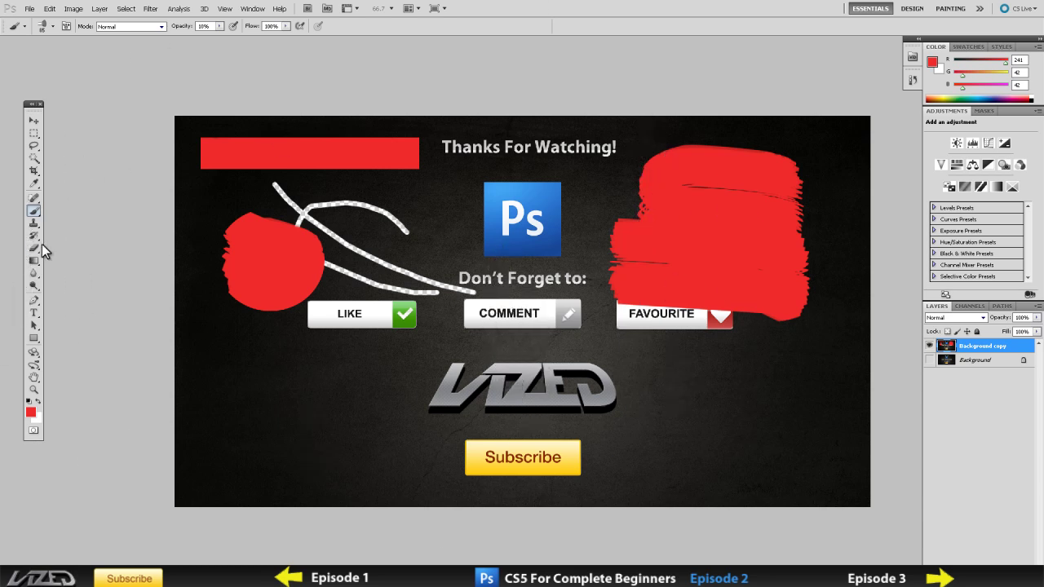
Choose the plain Lasso Tool and draw a freehand selection in the lower-left corner
click(32, 147)
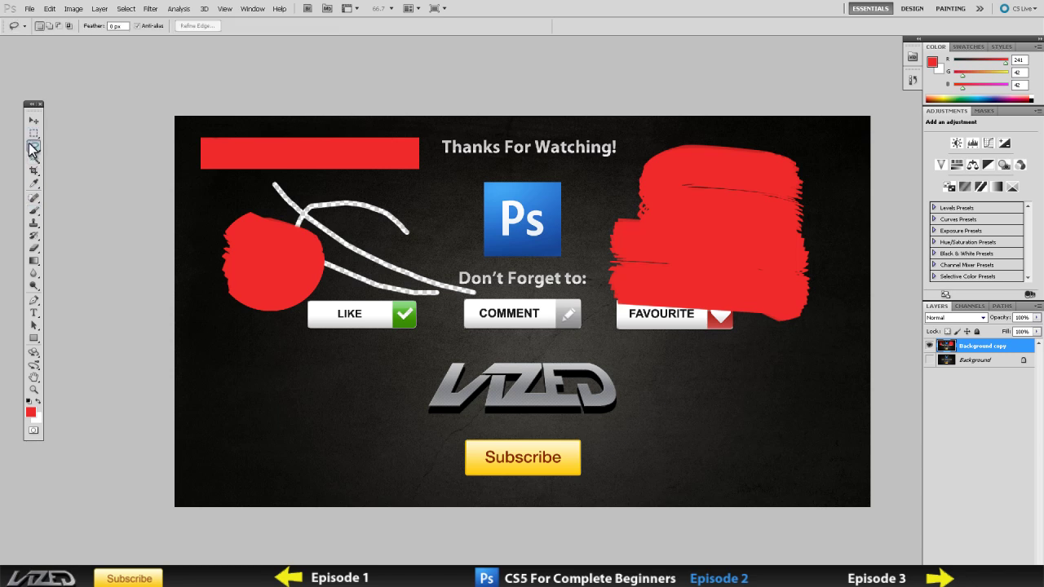
click(35, 152)
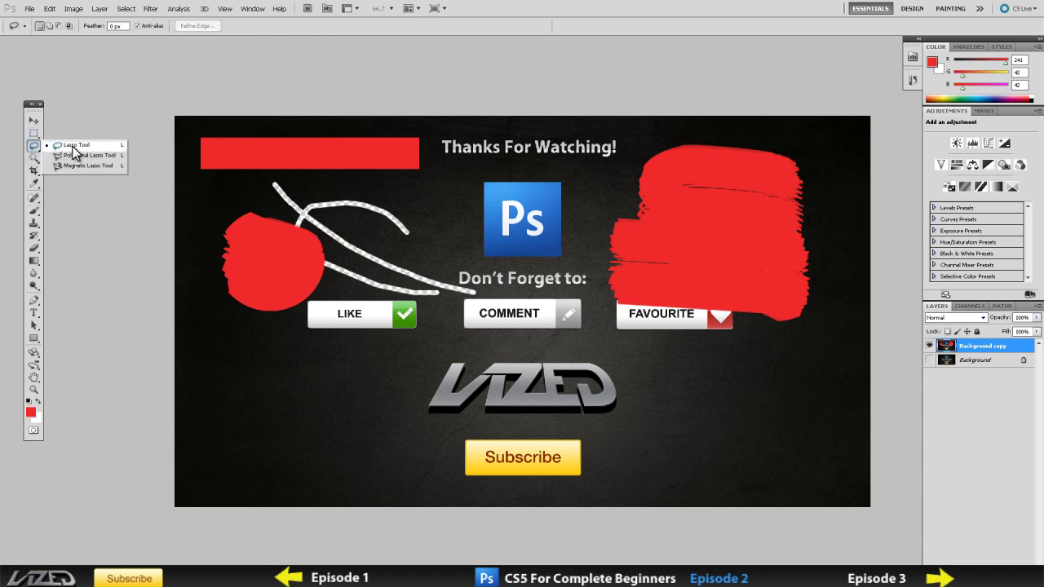
click(78, 141)
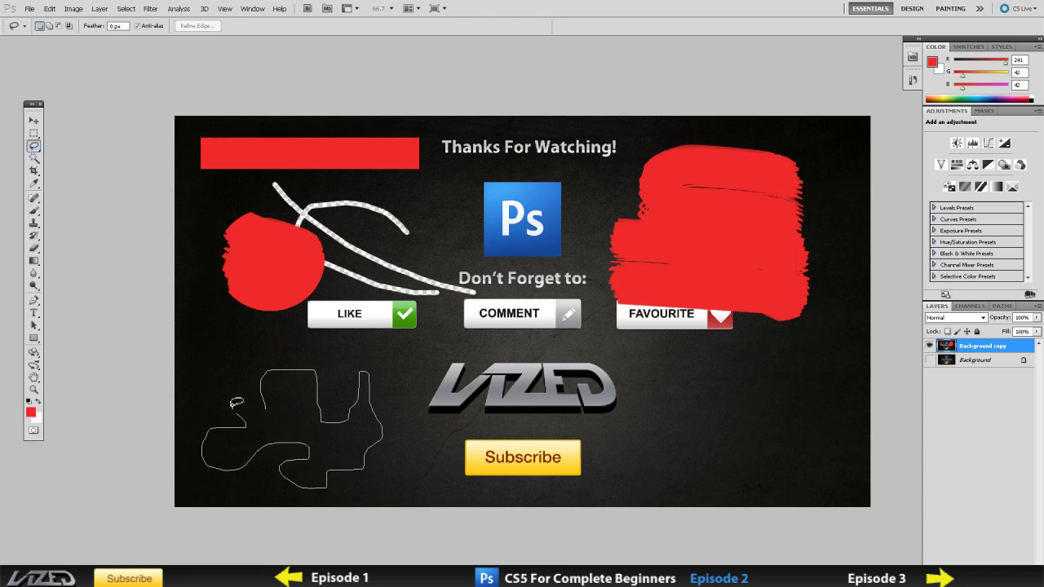
drag(269, 402, 264, 402)
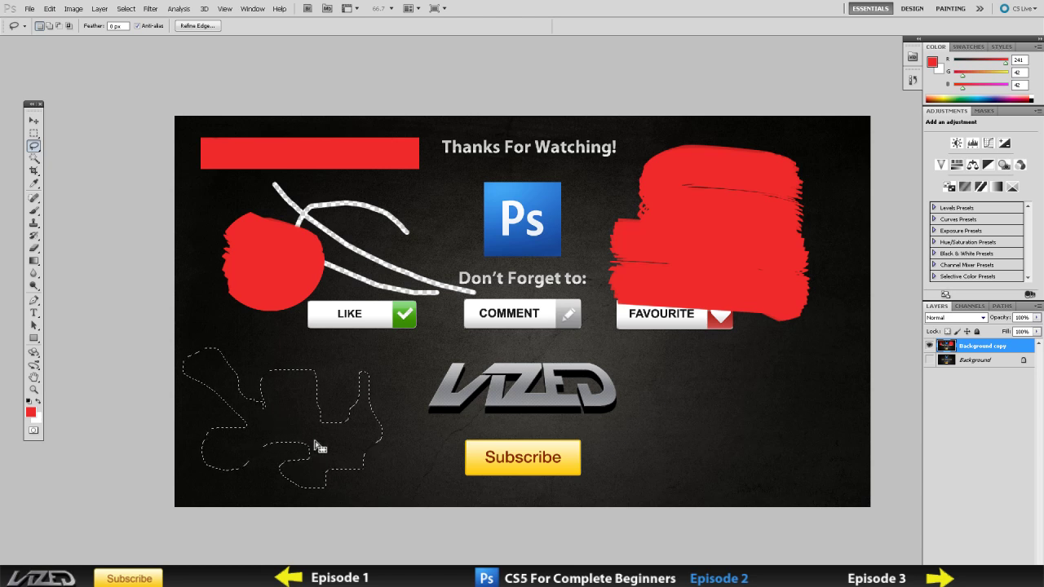
Paint red with the Brush at 100% opacity inside the selection, then deselect
key(b)
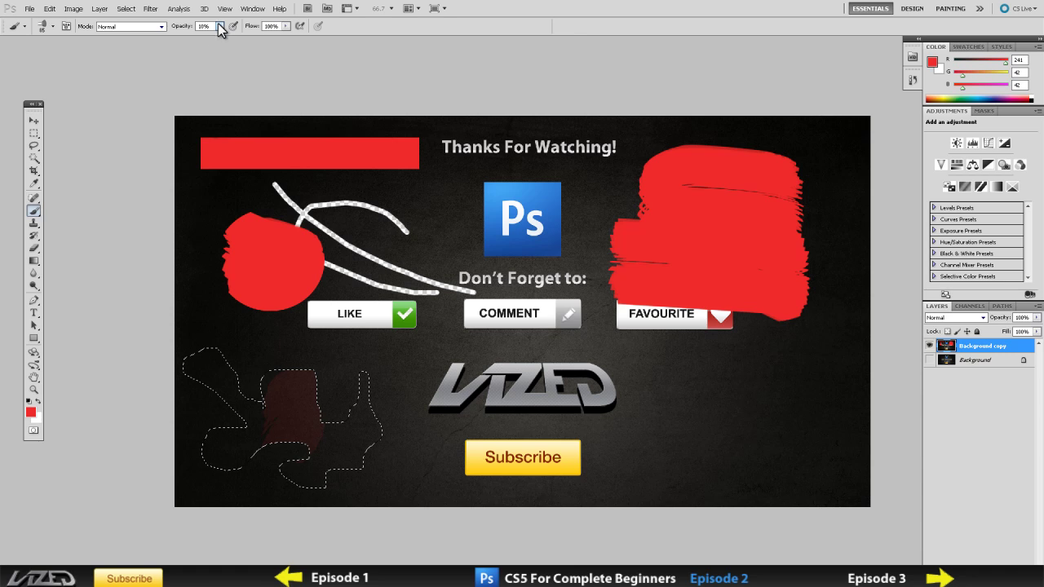
drag(220, 40, 273, 38)
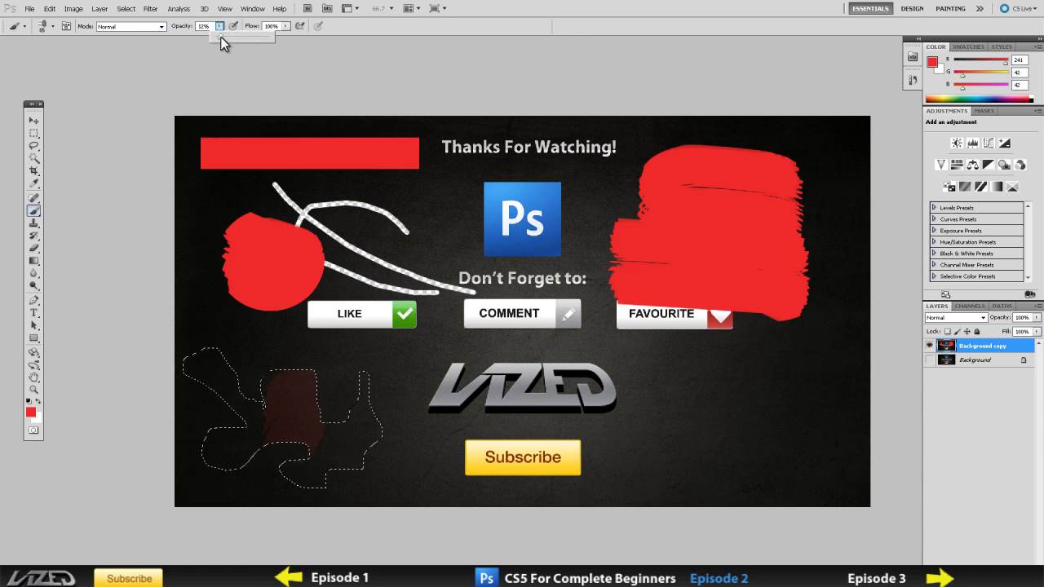
drag(303, 424, 298, 407)
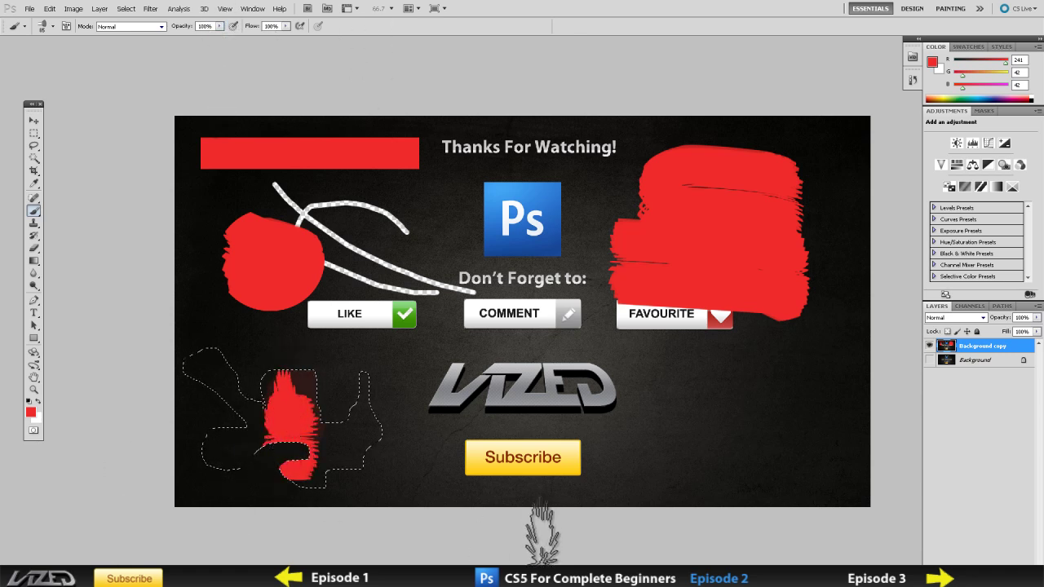
key(ctrl+d)
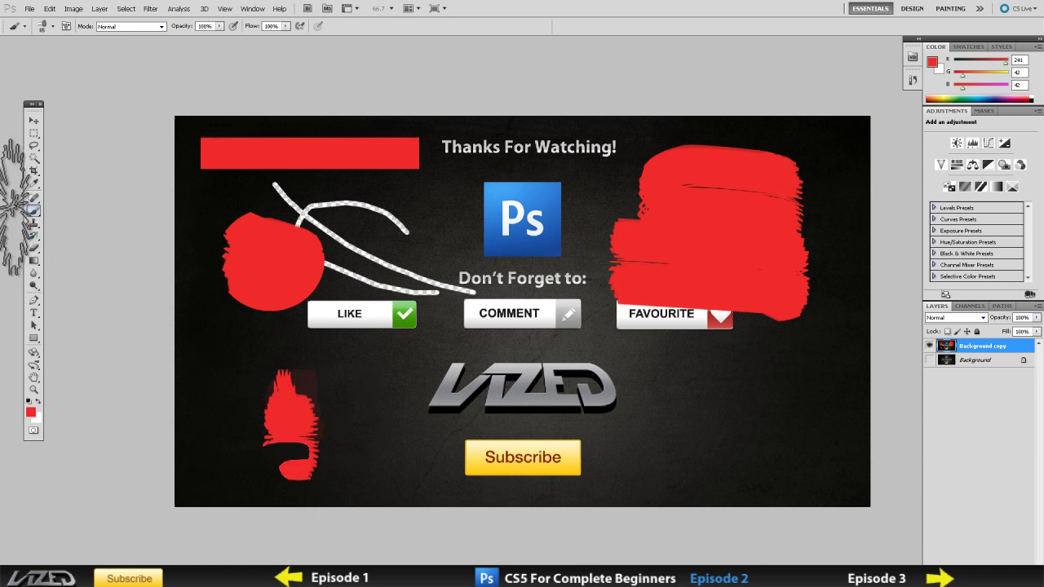
Switch to the Polygonal Lasso Tool and zoom in on the VIZED logo
click(31, 133)
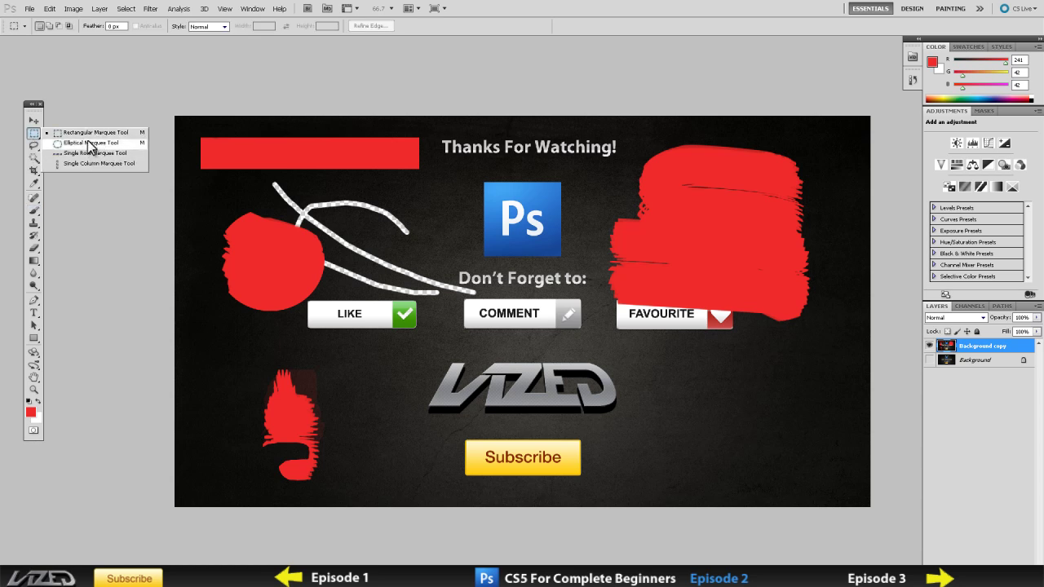
click(37, 141)
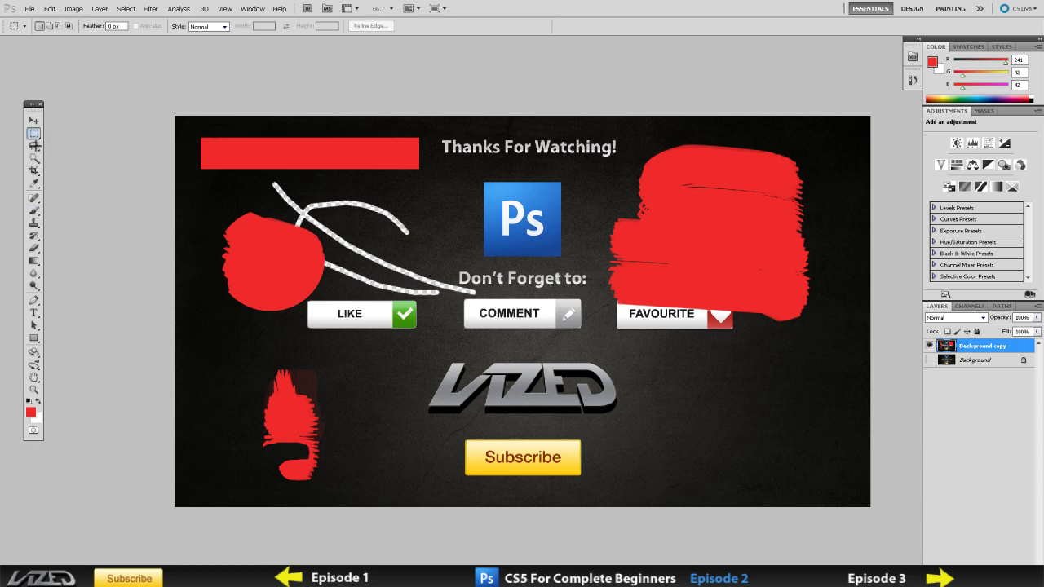
click(33, 146)
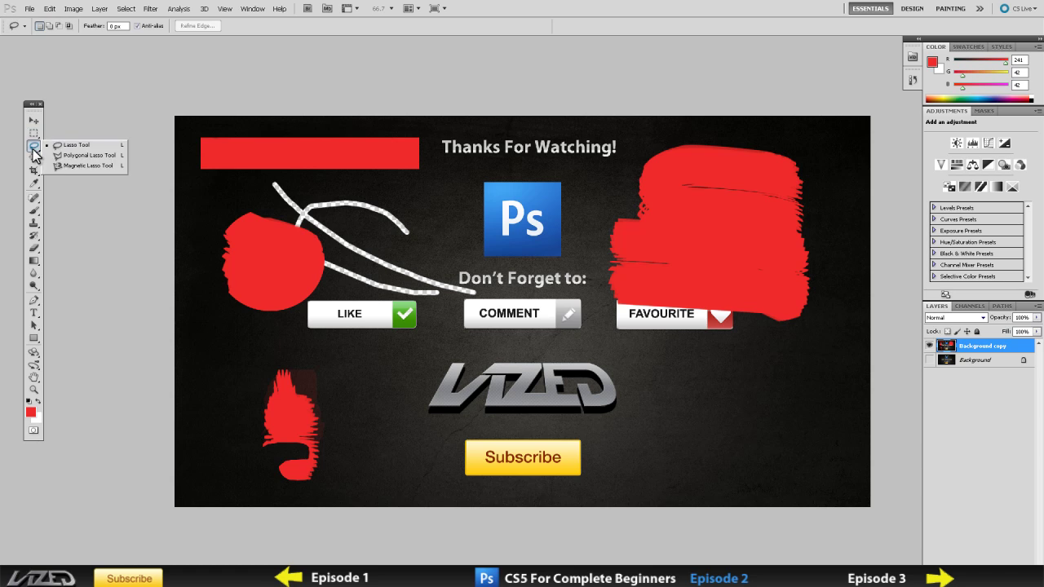
click(90, 156)
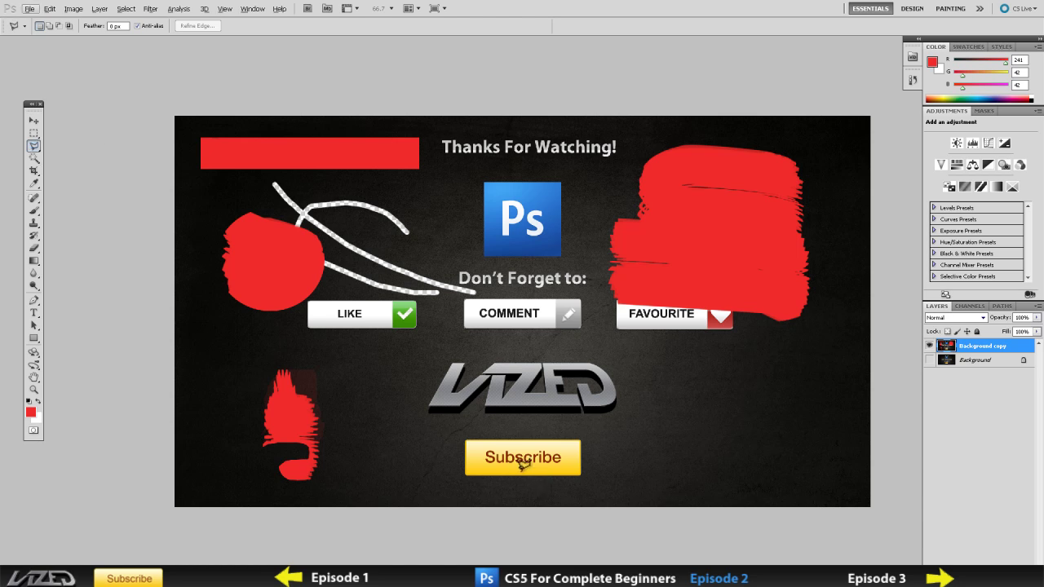
scroll(510, 359, up, 3)
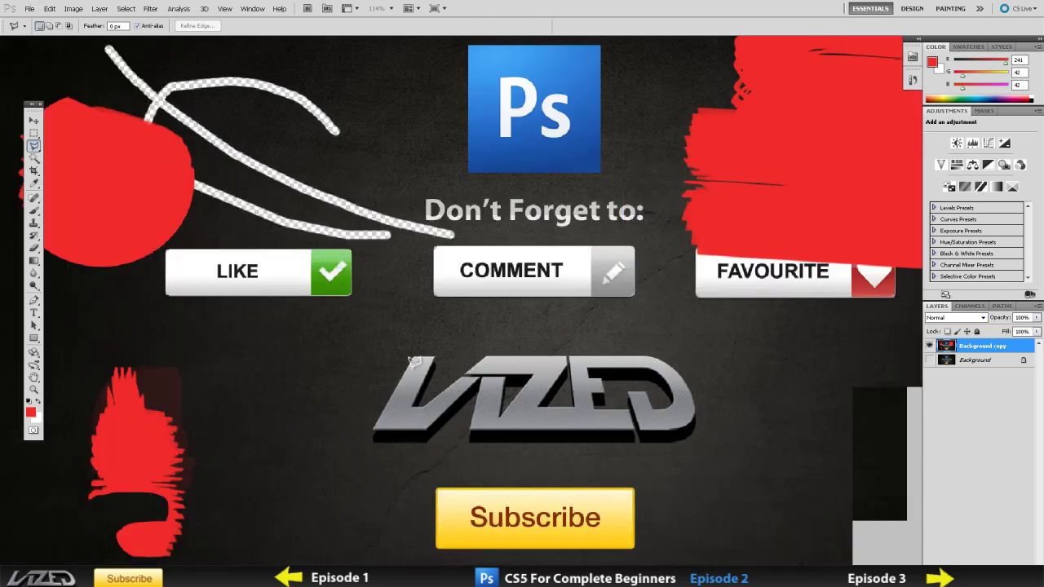
scroll(389, 415, up, 2)
scroll(363, 397, up, 1)
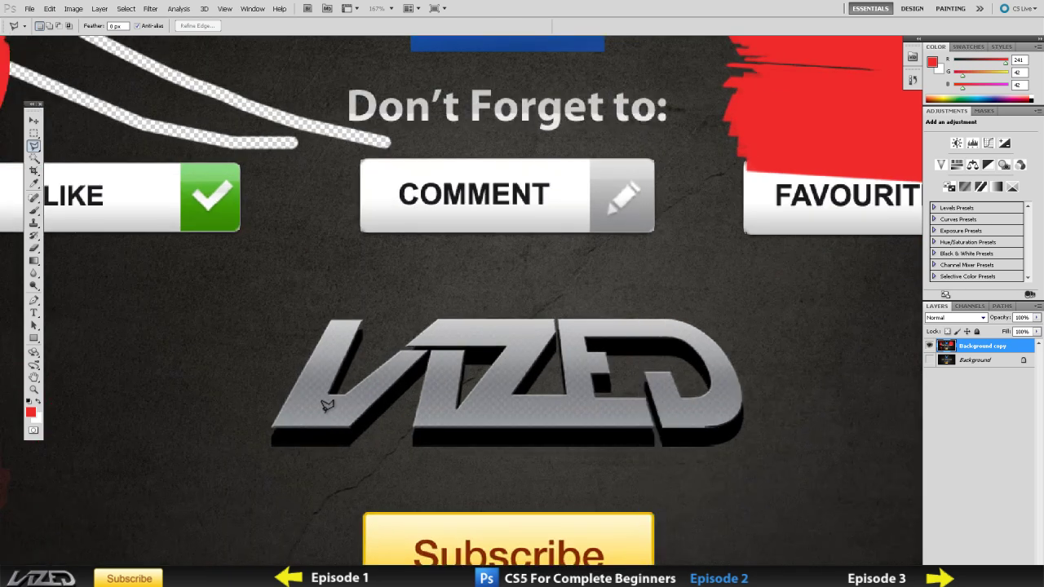
Trace a straight-edged outline around the V's corners and close it into a selection
click(330, 318)
click(272, 419)
scroll(245, 281, down, 1)
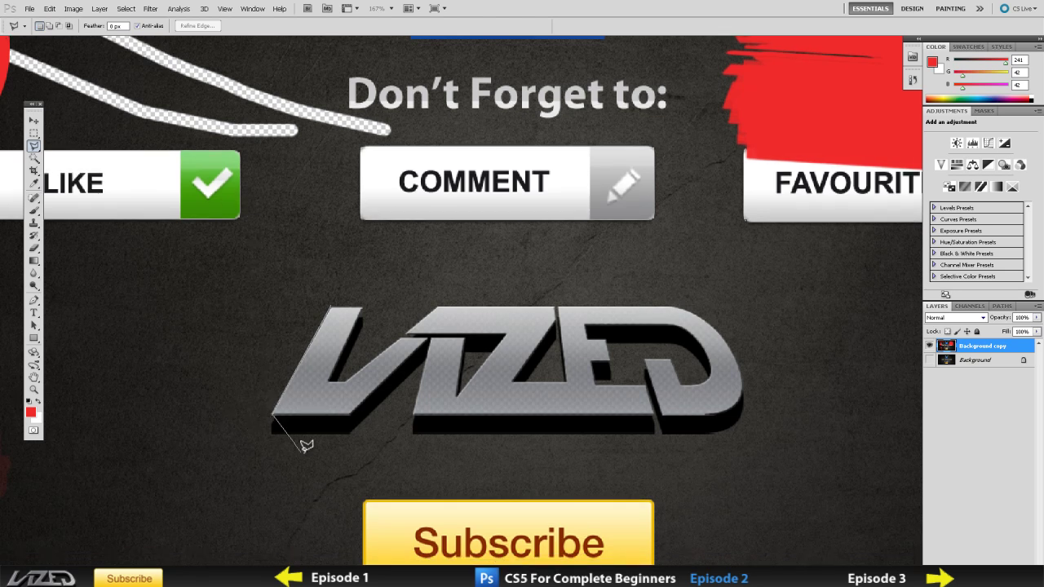
click(355, 410)
click(426, 334)
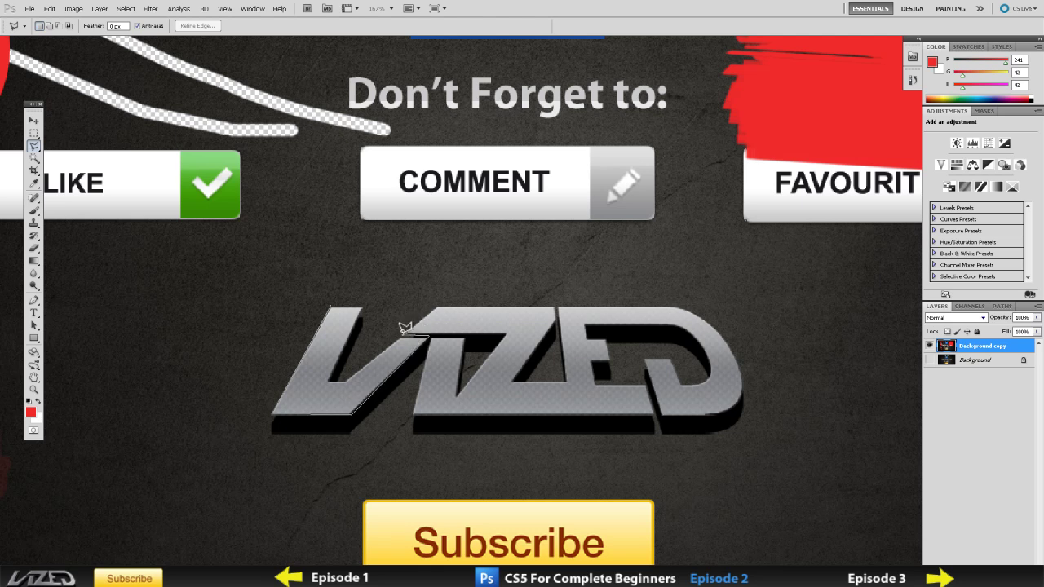
click(403, 335)
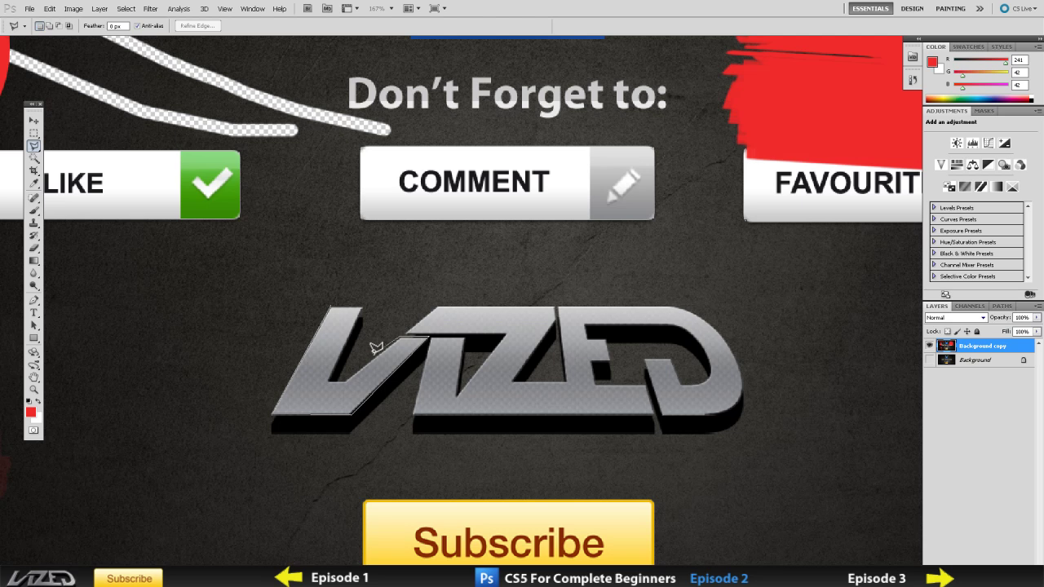
click(329, 380)
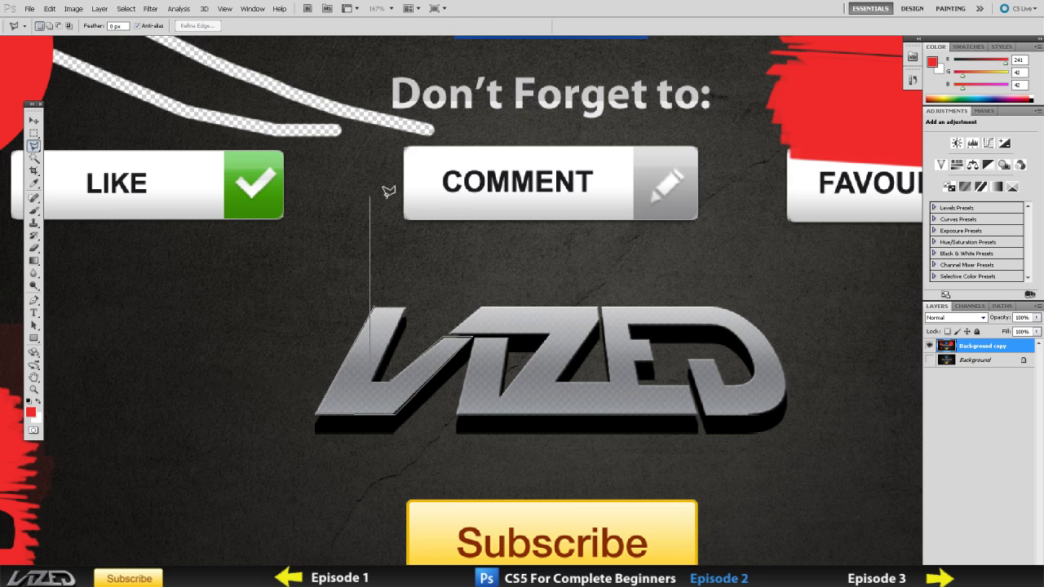
click(373, 307)
click(408, 307)
click(378, 297)
Make Background copy the active layer after checking the Background layer
scroll(378, 297, down, 2)
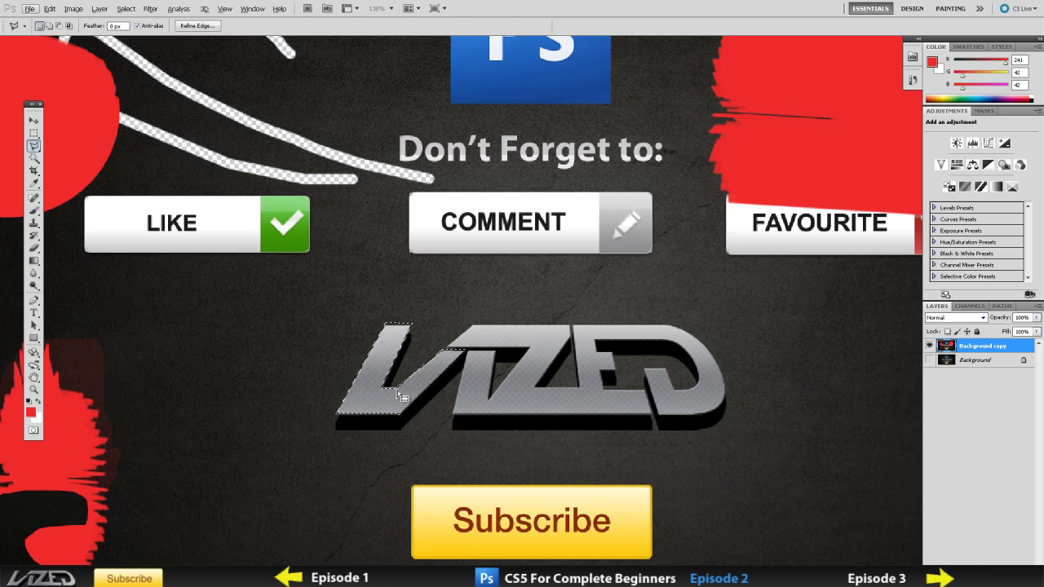
click(990, 360)
click(988, 346)
Delete the selected V from Background copy, deselect, and zoom to inspect the transparent stroke
key(Delete)
key(ctrl+d)
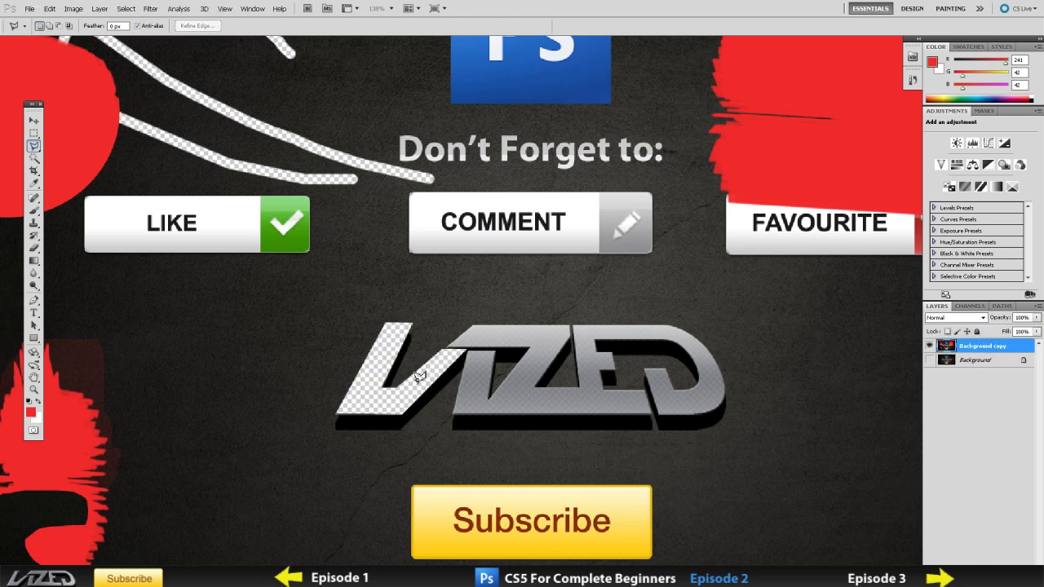
scroll(394, 433, down, 1)
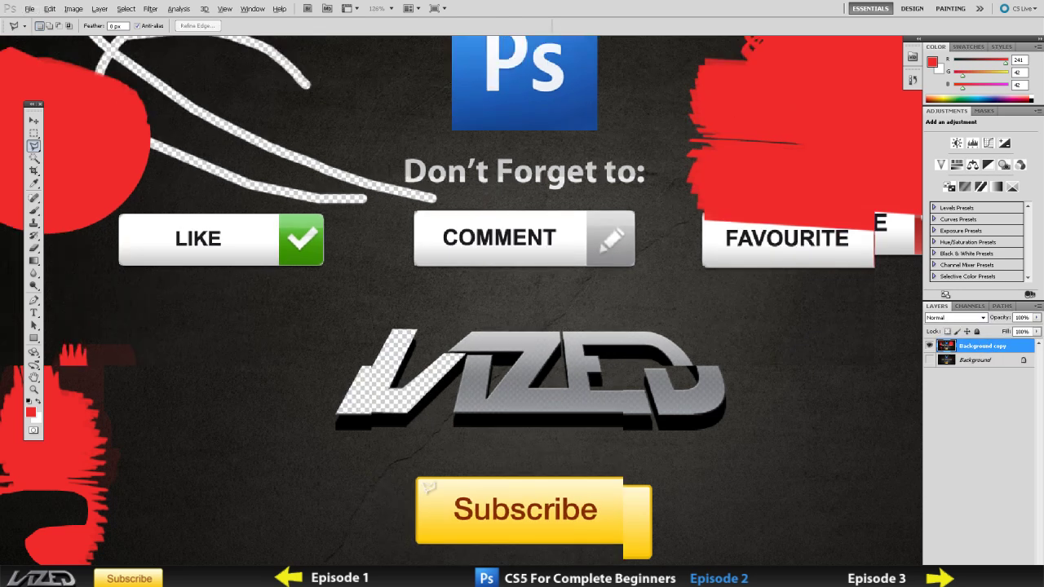
scroll(394, 433, down, 1)
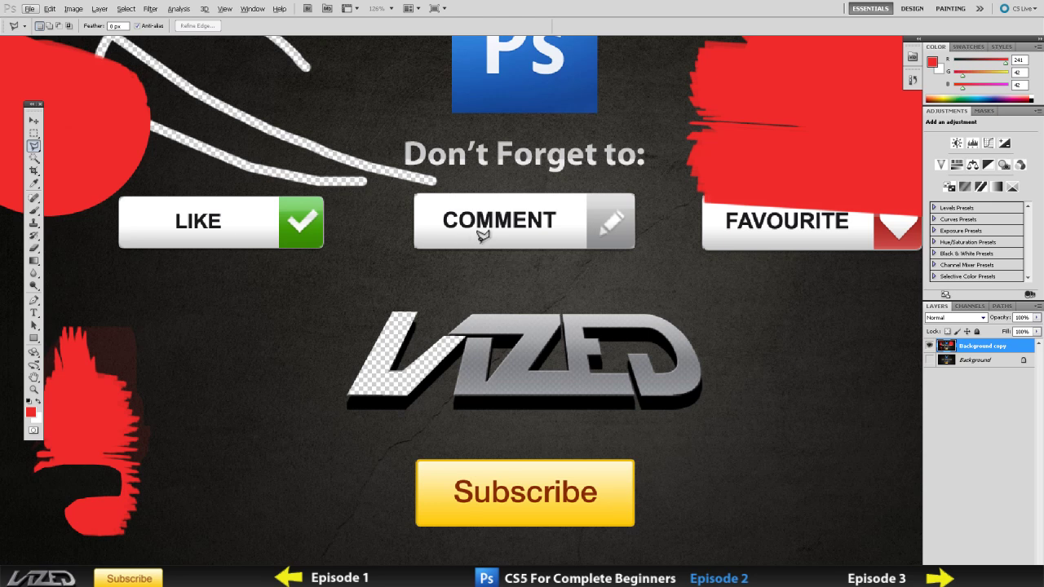
scroll(630, 381, down, 1)
scroll(477, 484, up, 1)
scroll(682, 508, up, 3)
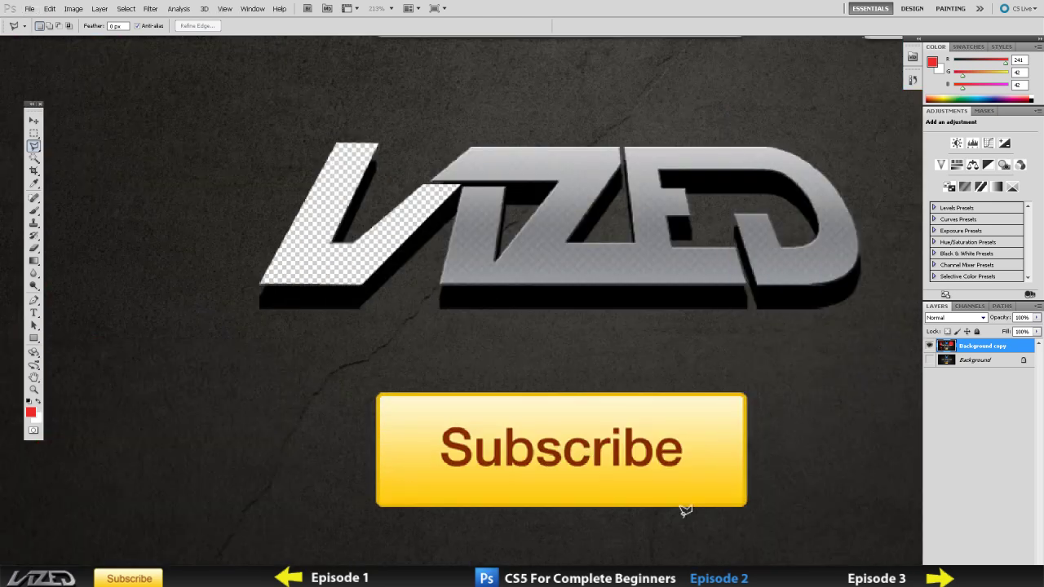
Try selecting the Subscribe button with a rectangular marquee, then outline it with the Polygonal Lasso
click(33, 133)
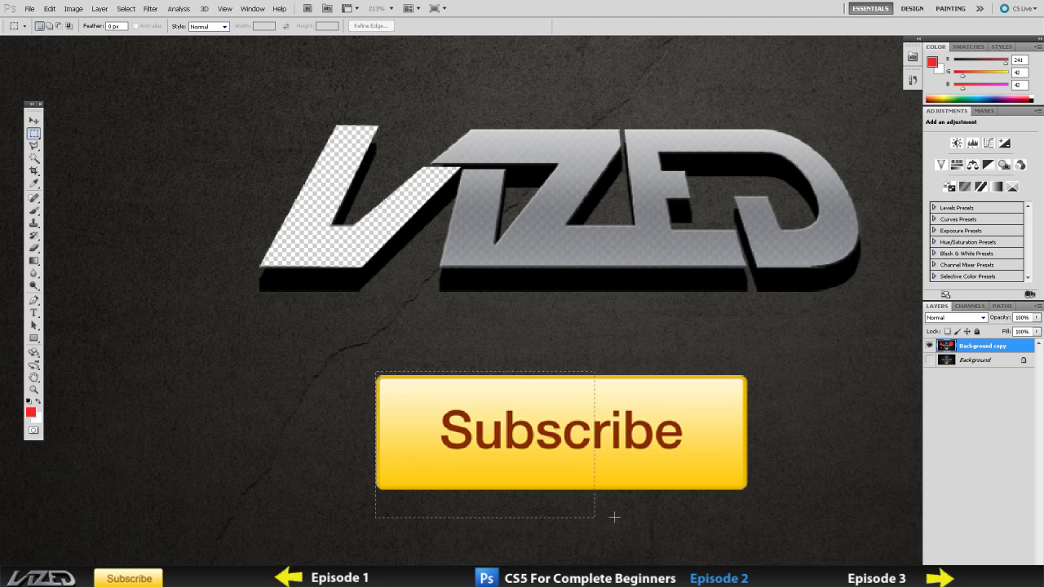
drag(614, 517, 751, 495)
click(512, 408)
click(33, 145)
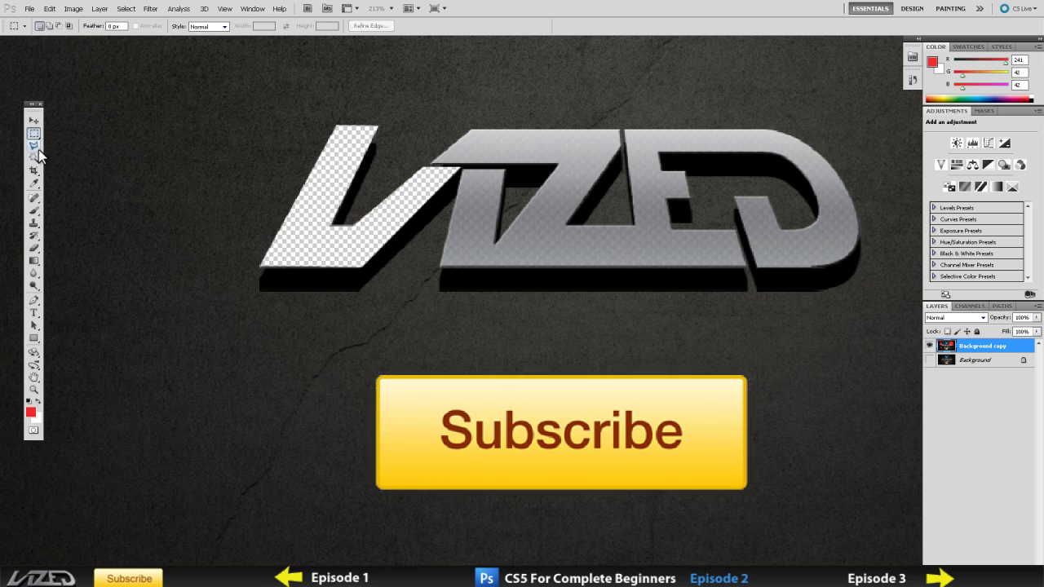
click(379, 373)
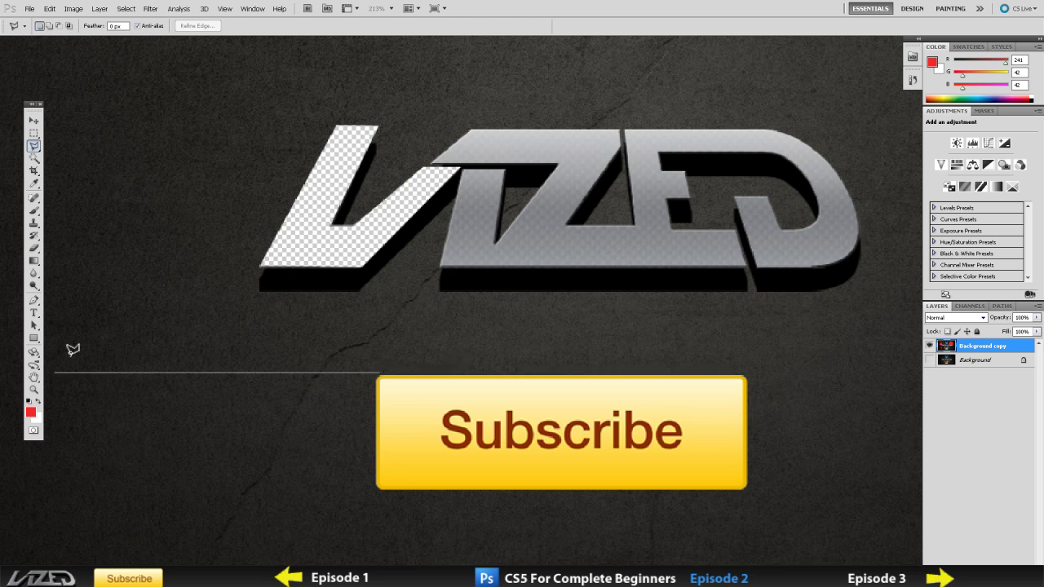
click(747, 374)
click(748, 490)
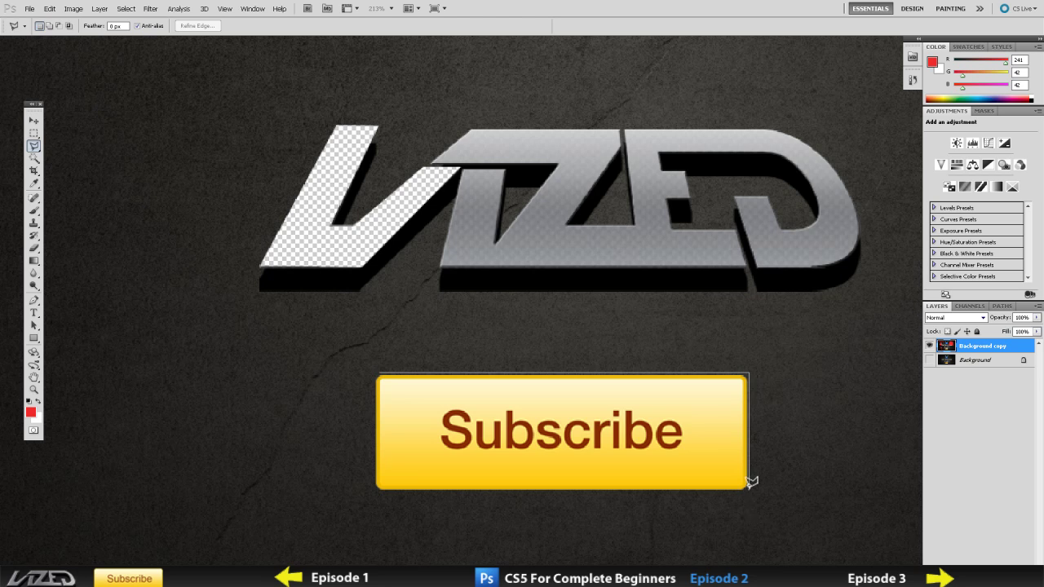
click(374, 489)
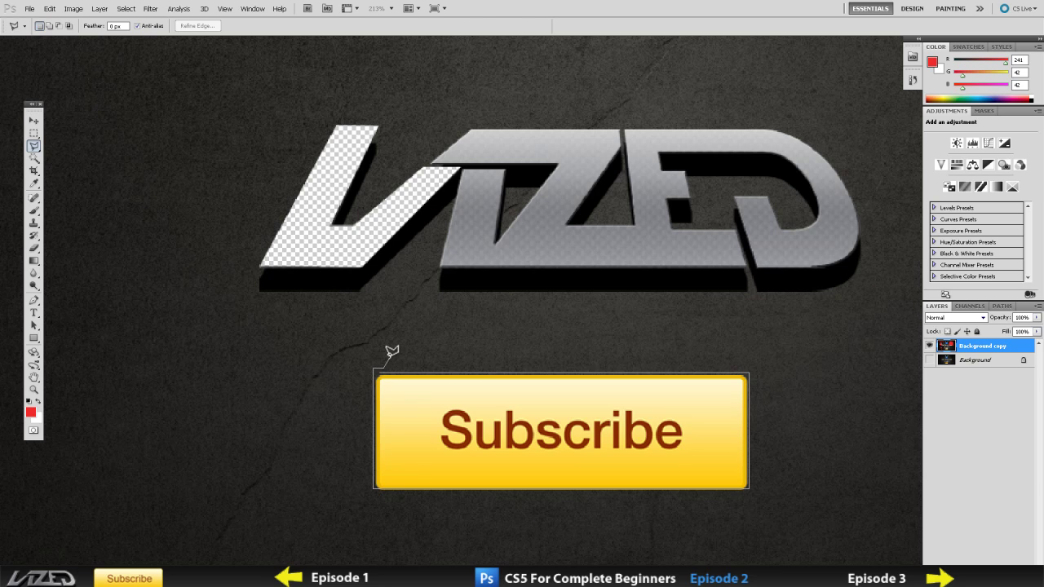
Remove the lasso outline points back to the start and bring up the lasso tool variants
key(Delete)
key(Delete)
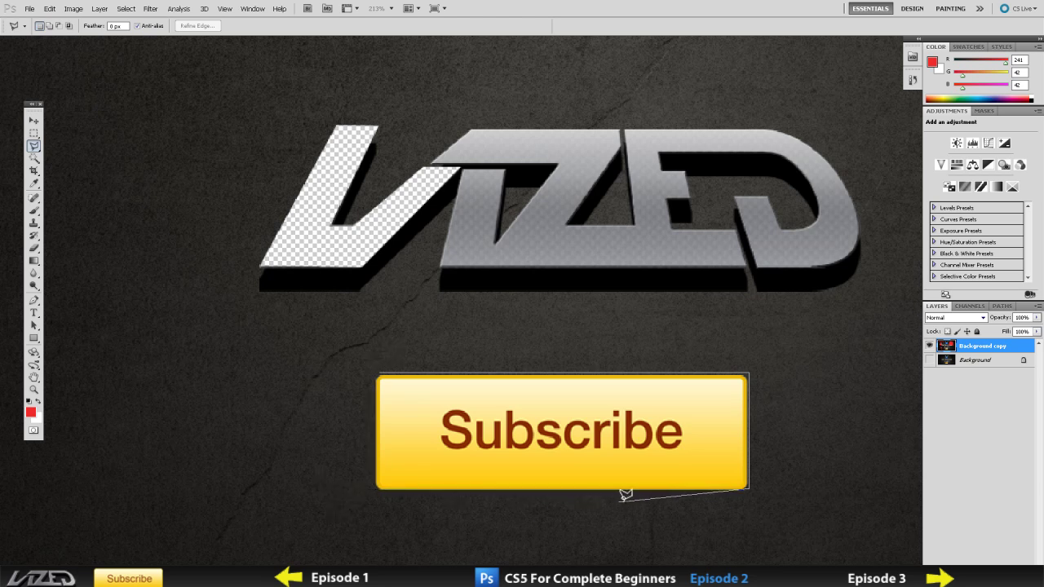
key(Delete)
key(Delete)
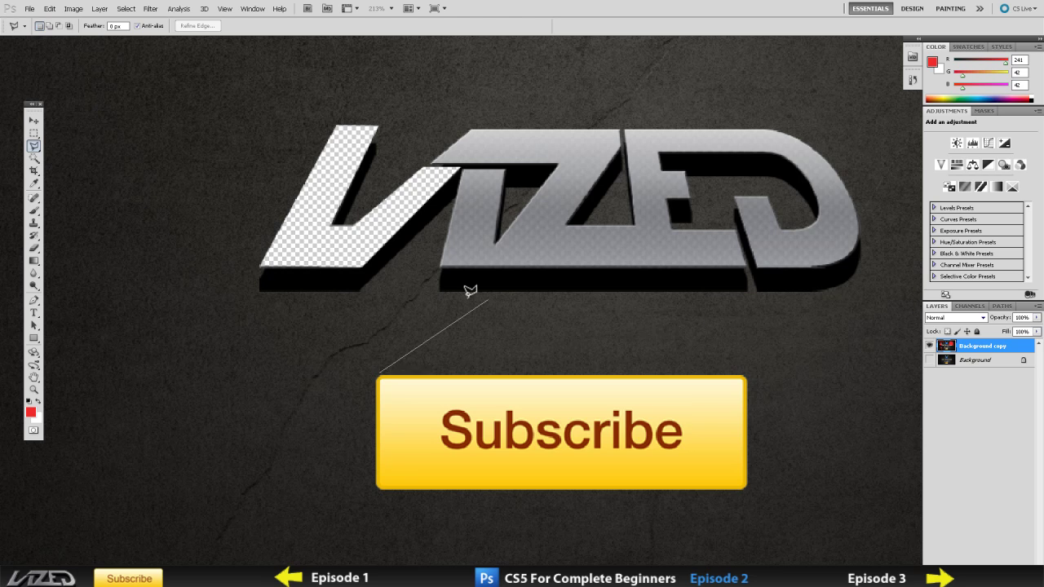
key(Delete)
right_click(33, 146)
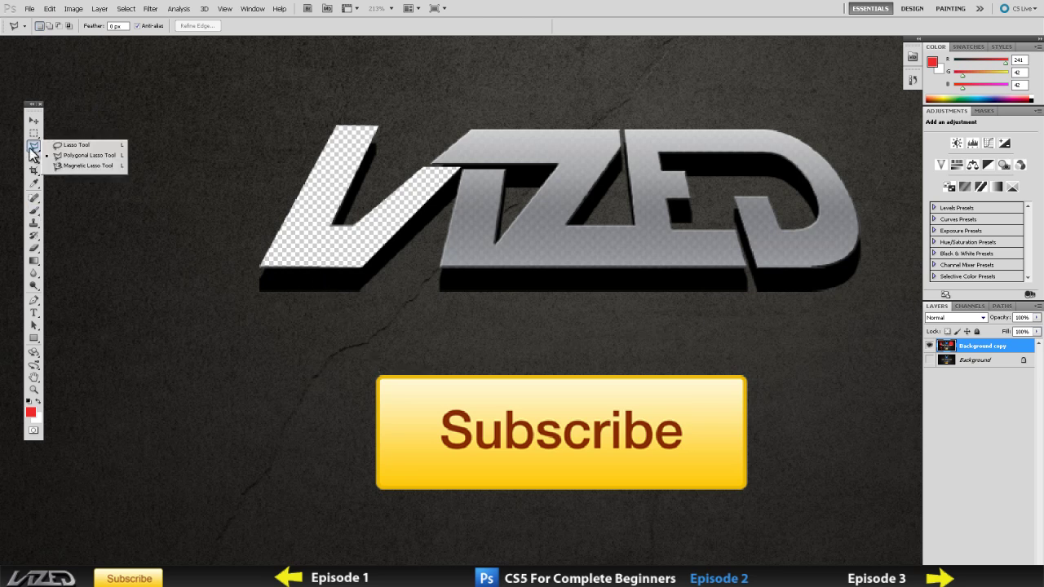
click(86, 166)
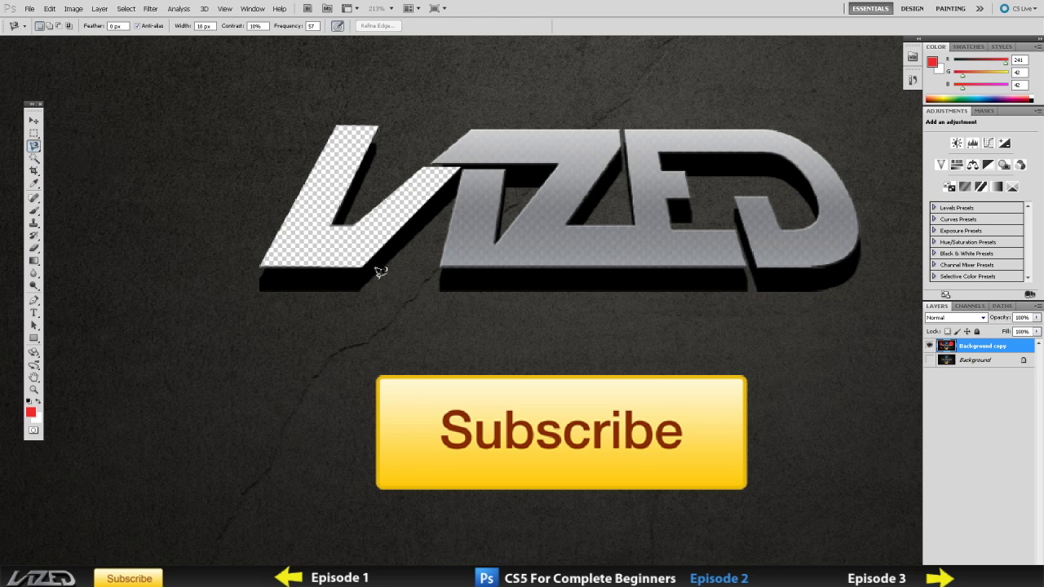
scroll(389, 336, down, 1)
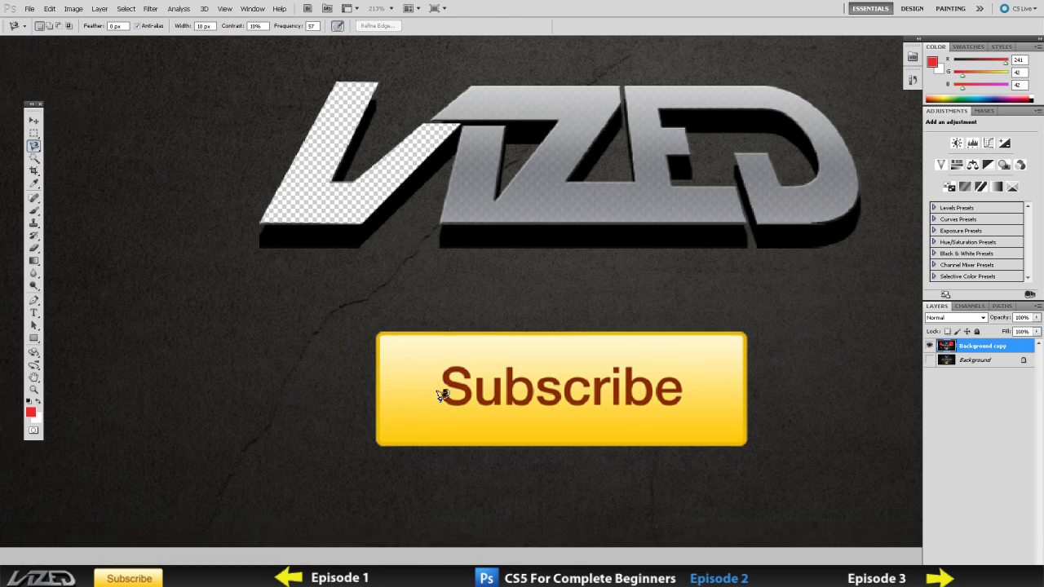
scroll(419, 274, up, 1)
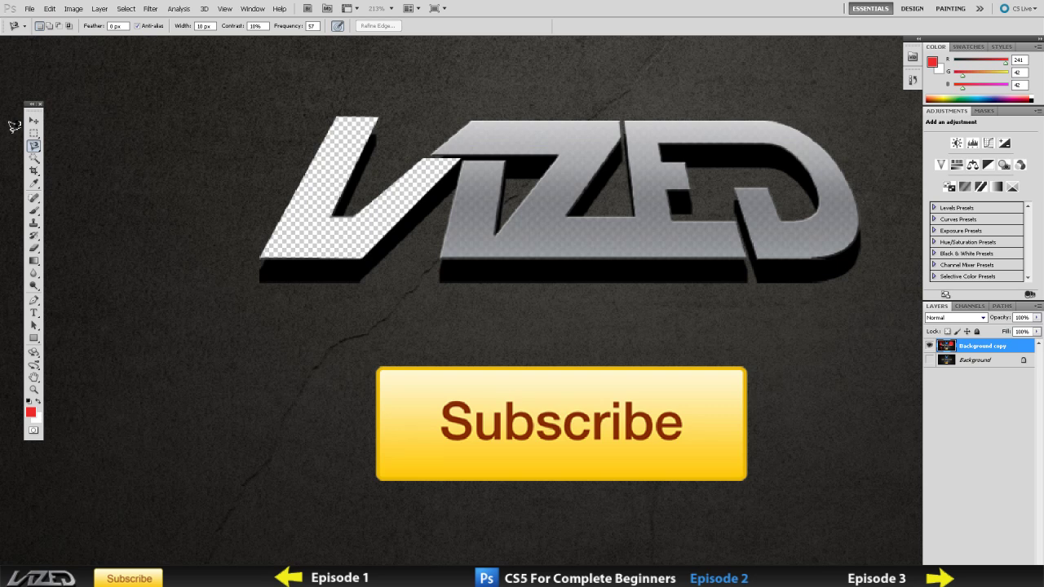
scroll(384, 318, down, 1)
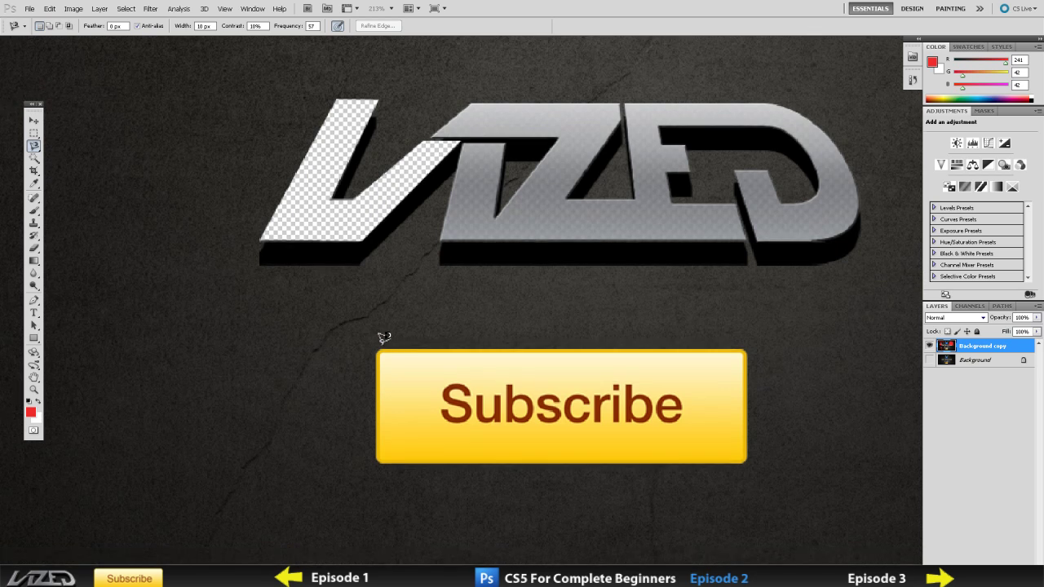
click(379, 346)
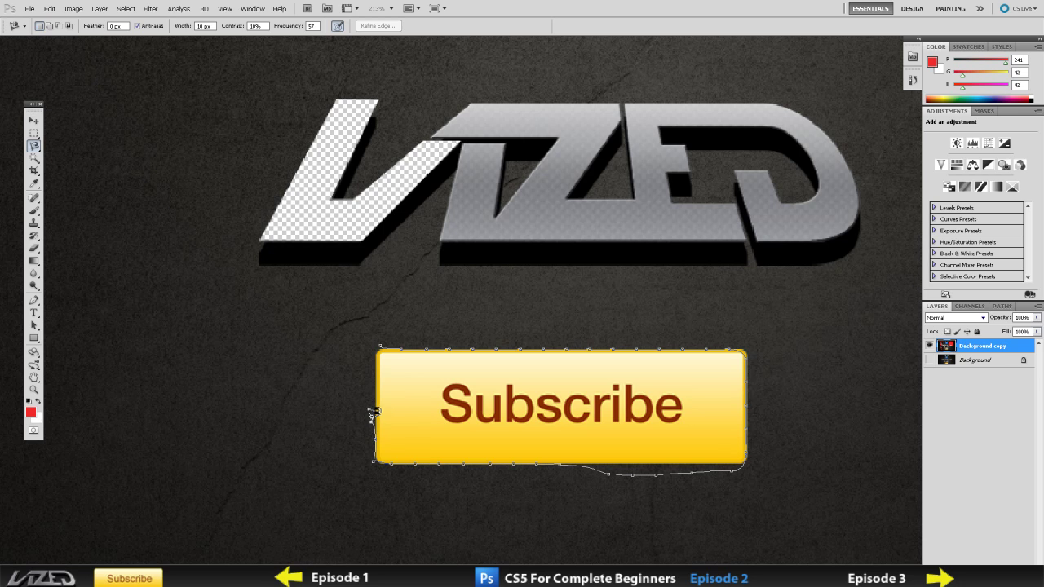
click(383, 337)
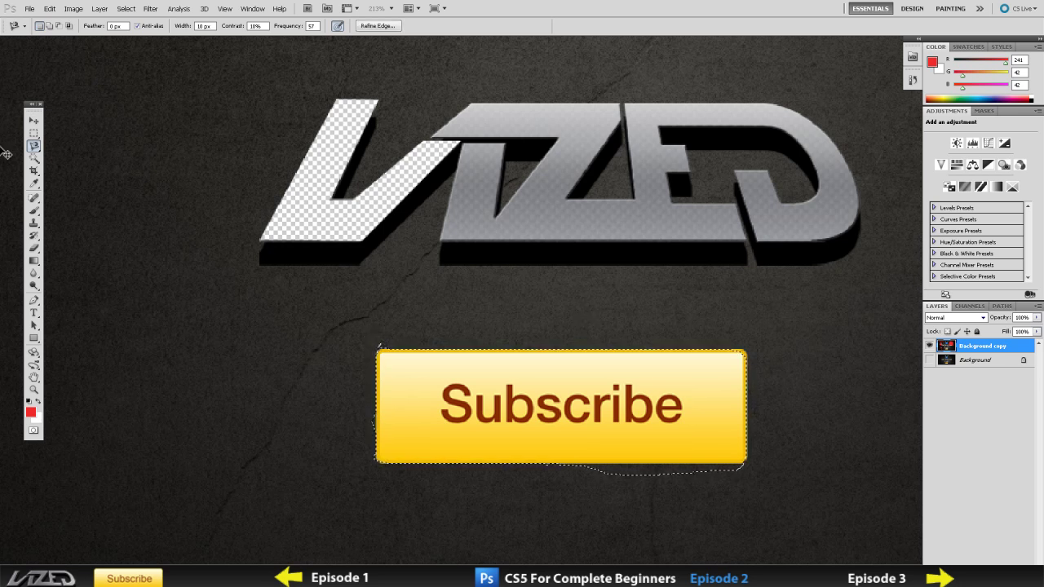
key(ctrl+d)
mouse_move(33, 146)
mouse_down()
mouse_move(73, 155)
mouse_move(35, 161)
mouse_move(109, 169)
mouse_up()
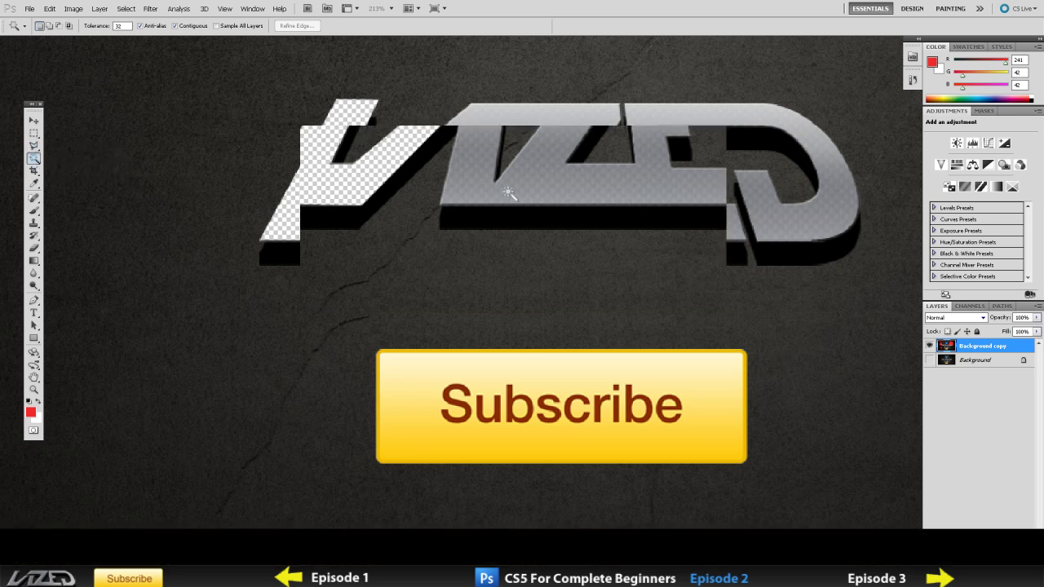
Cycle the screen modes with F back to Standard Screen Mode
key(f)
key(f)
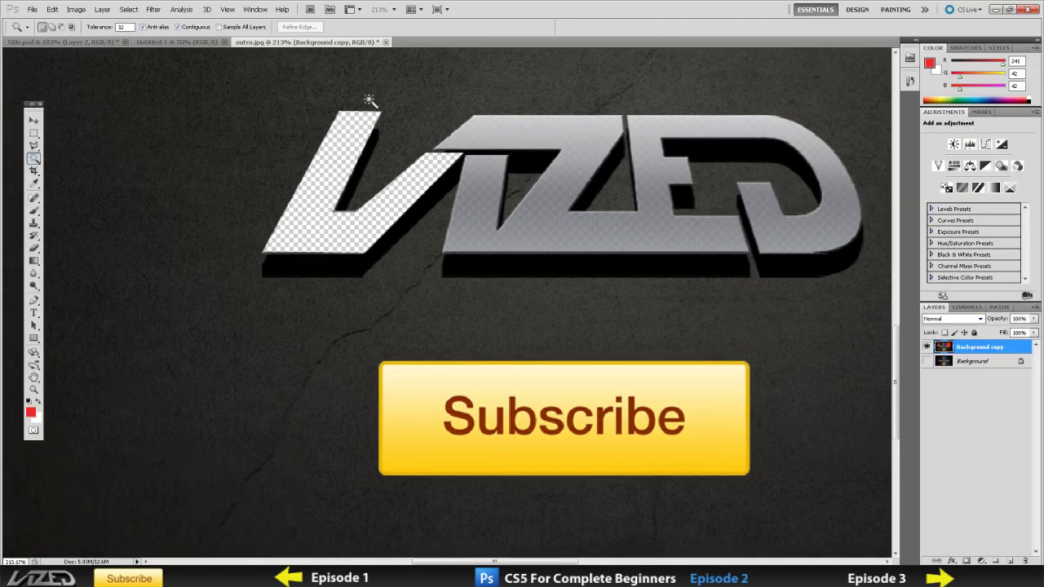
key(f)
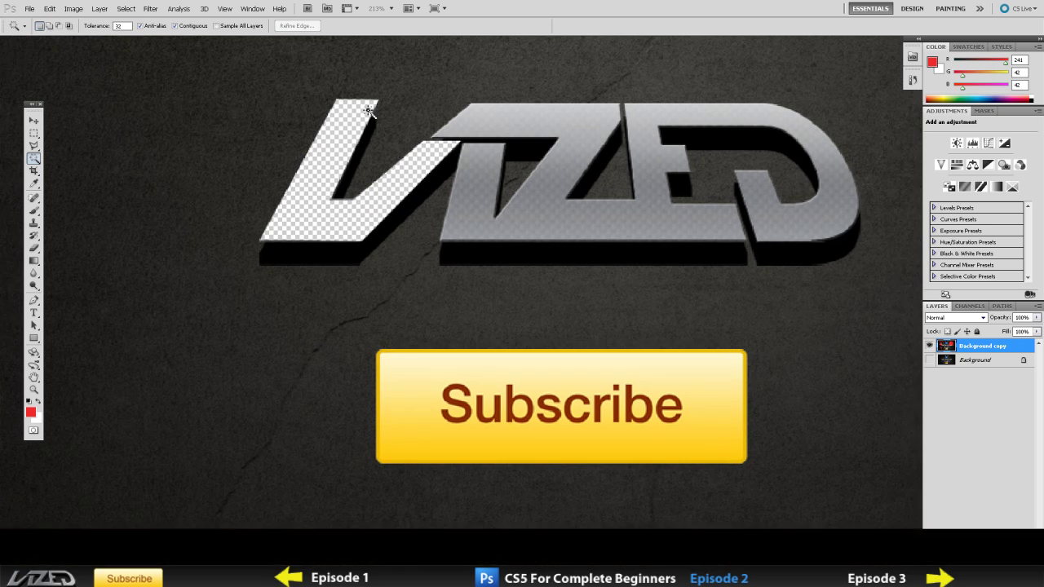
key(f)
key(f)
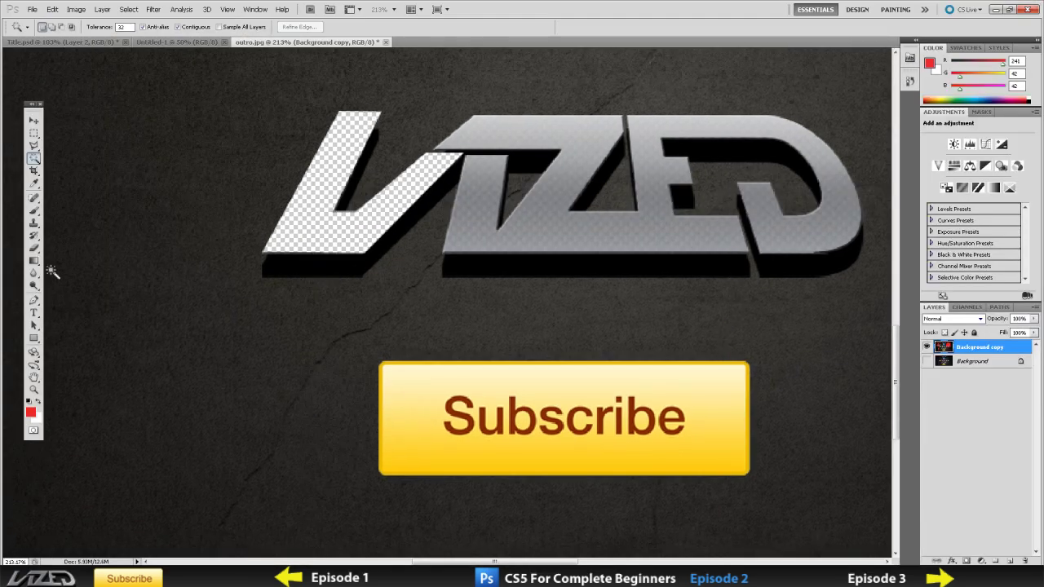